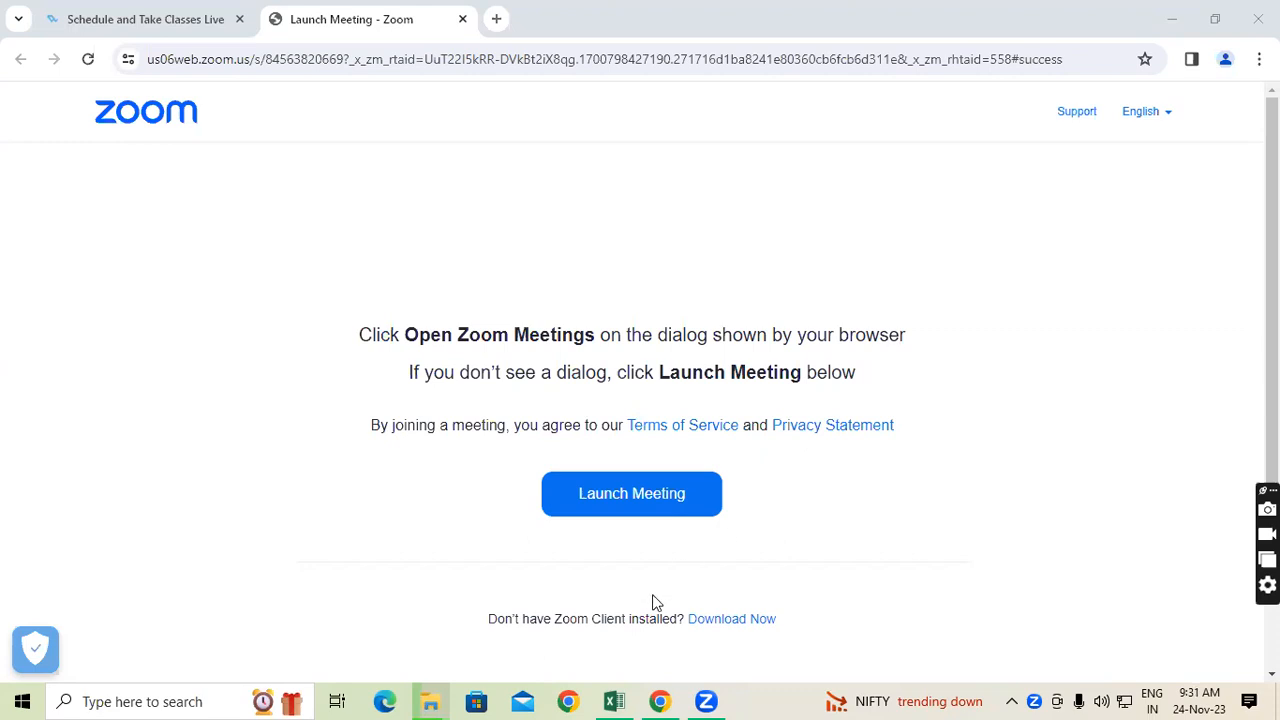
Switch to the Excel workbook "SR(use of logical function)"
click(619, 699)
click(619, 583)
click(572, 552)
click(431, 557)
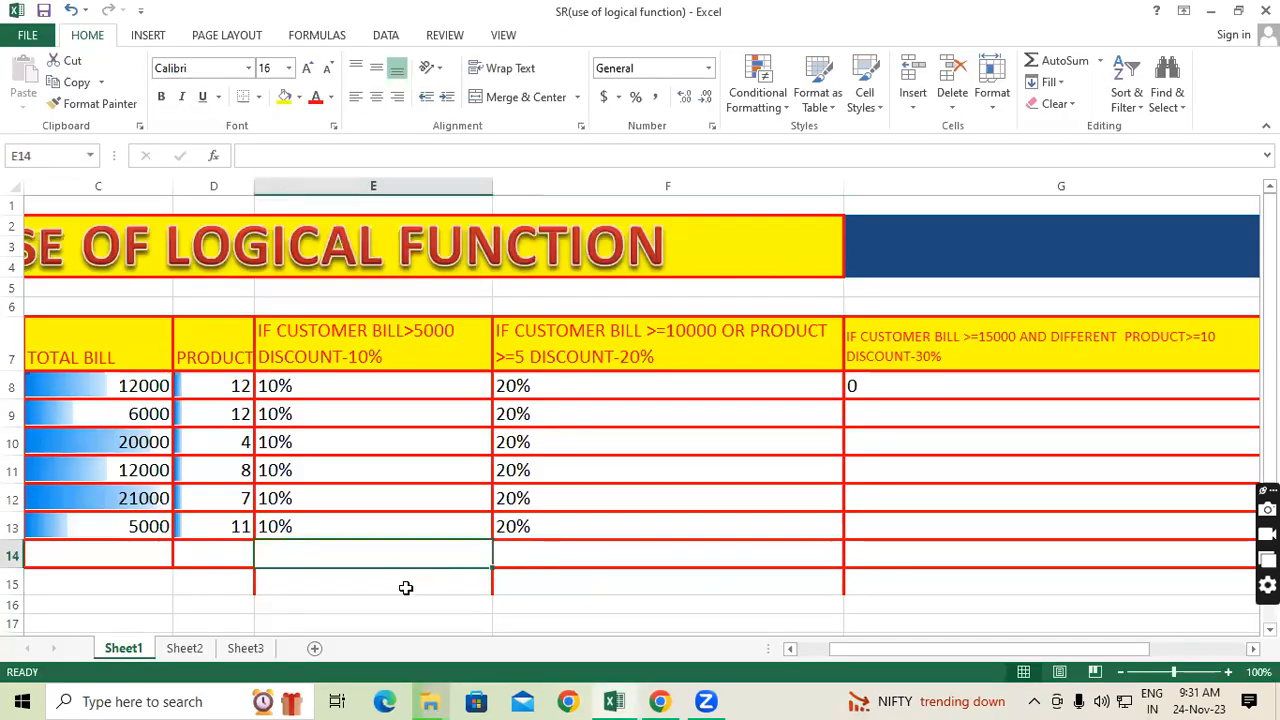
click(406, 586)
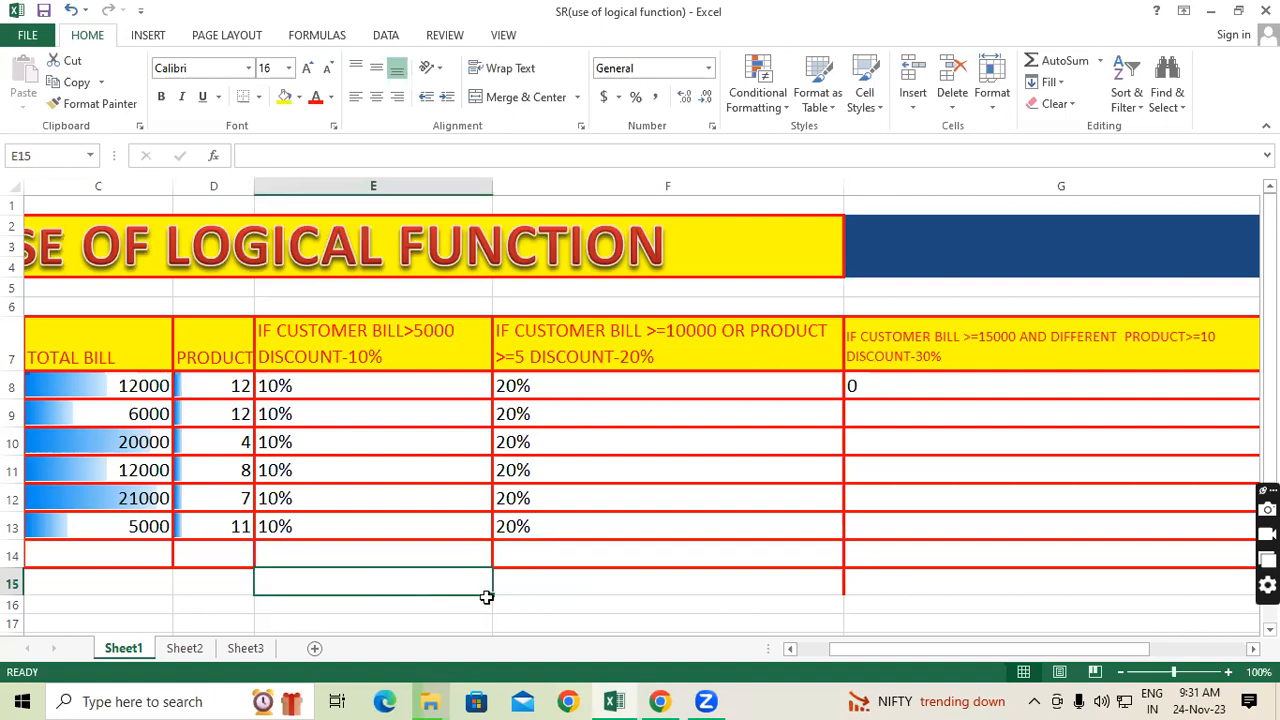
Clear the existing discount results in E8:E15, under the customer bill >5000 heading
drag(864, 653, 803, 650)
click(411, 578)
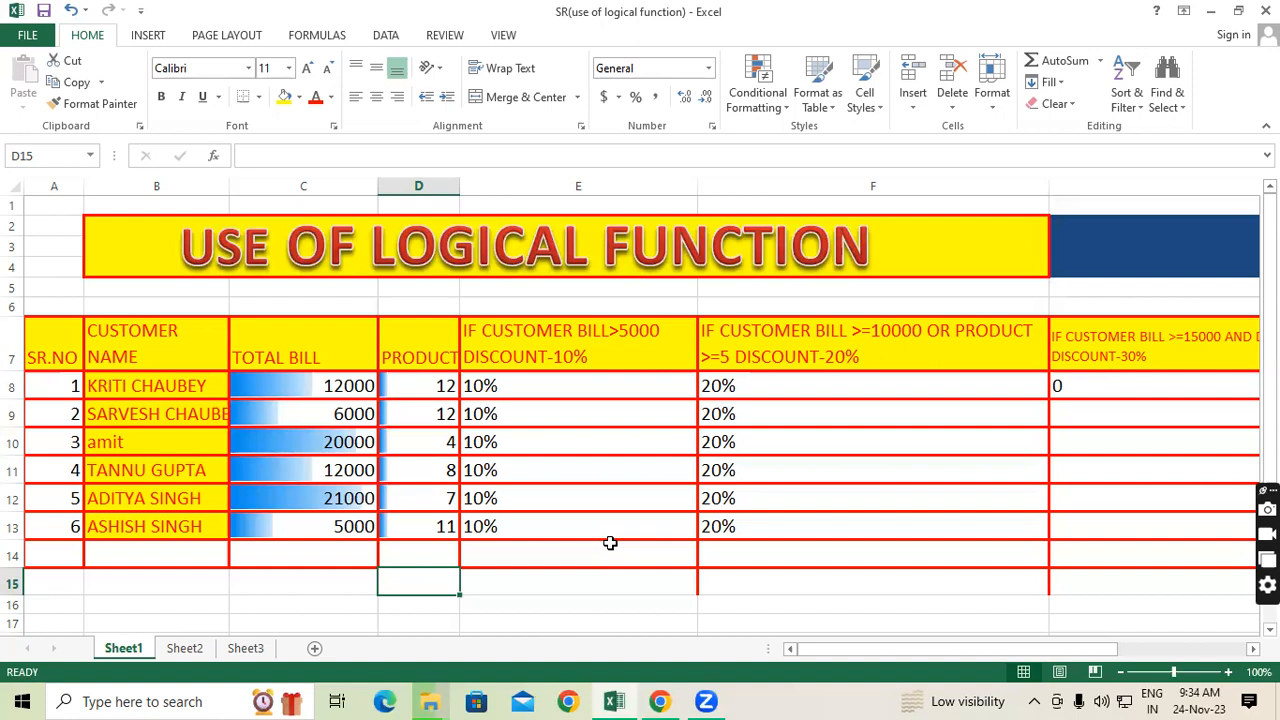
drag(543, 586, 542, 387)
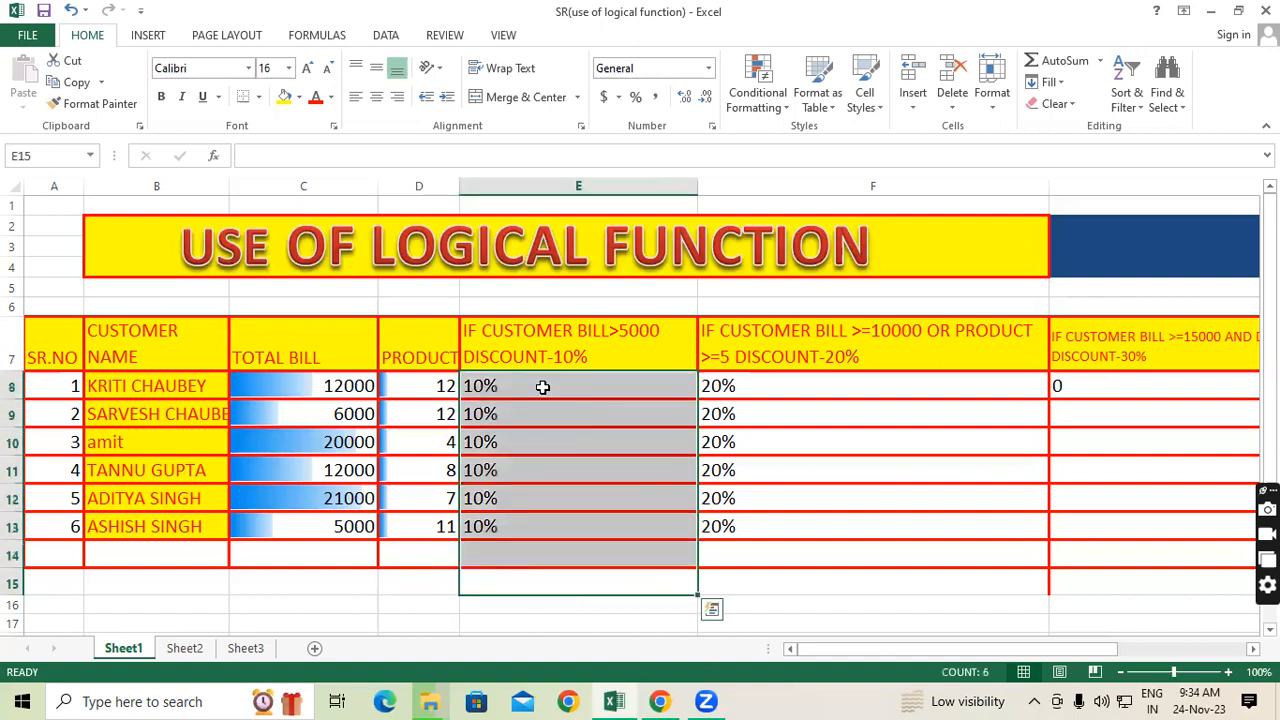
key(Delete)
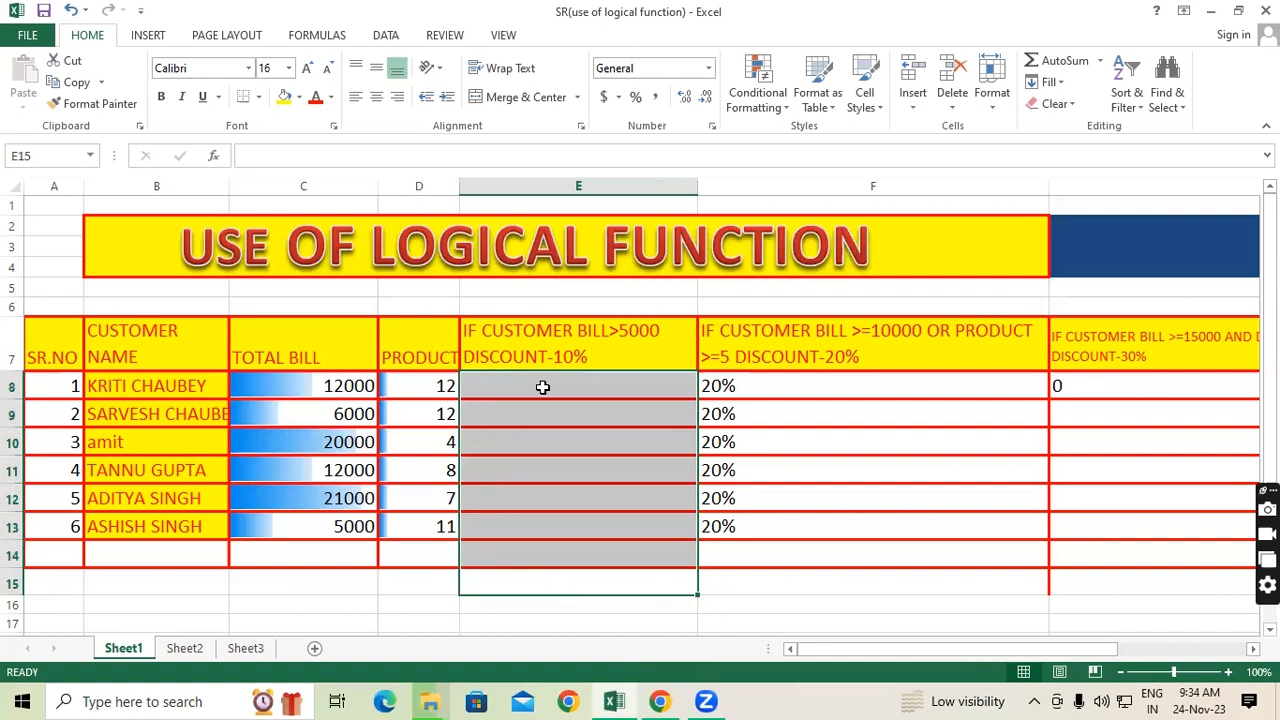
Start an IF formula in cell E8, up to its logical test
click(527, 387)
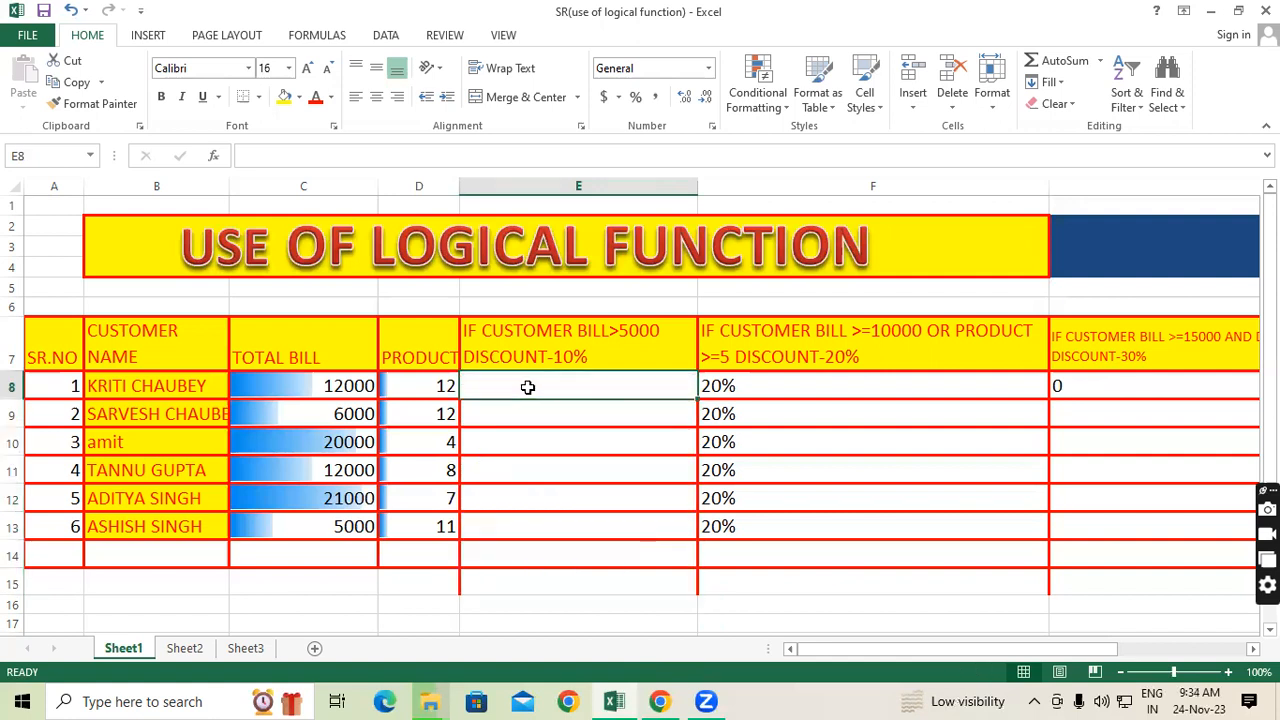
text(=if)
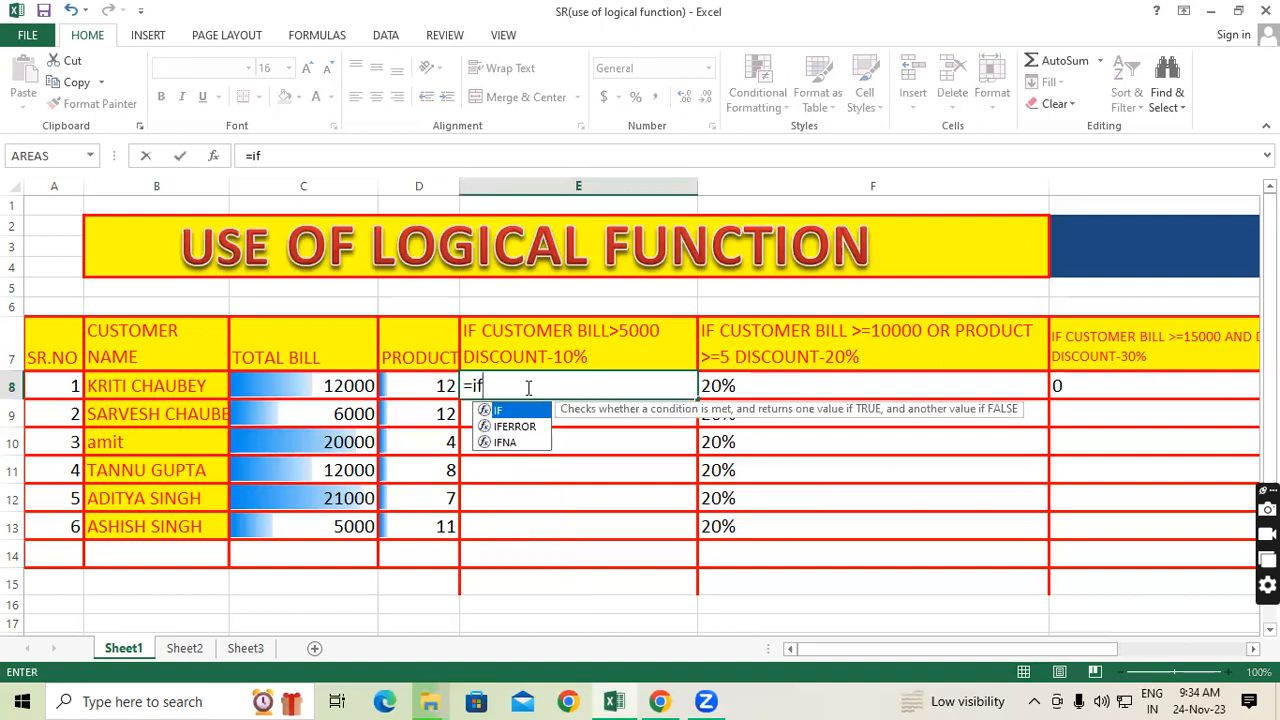
text(()
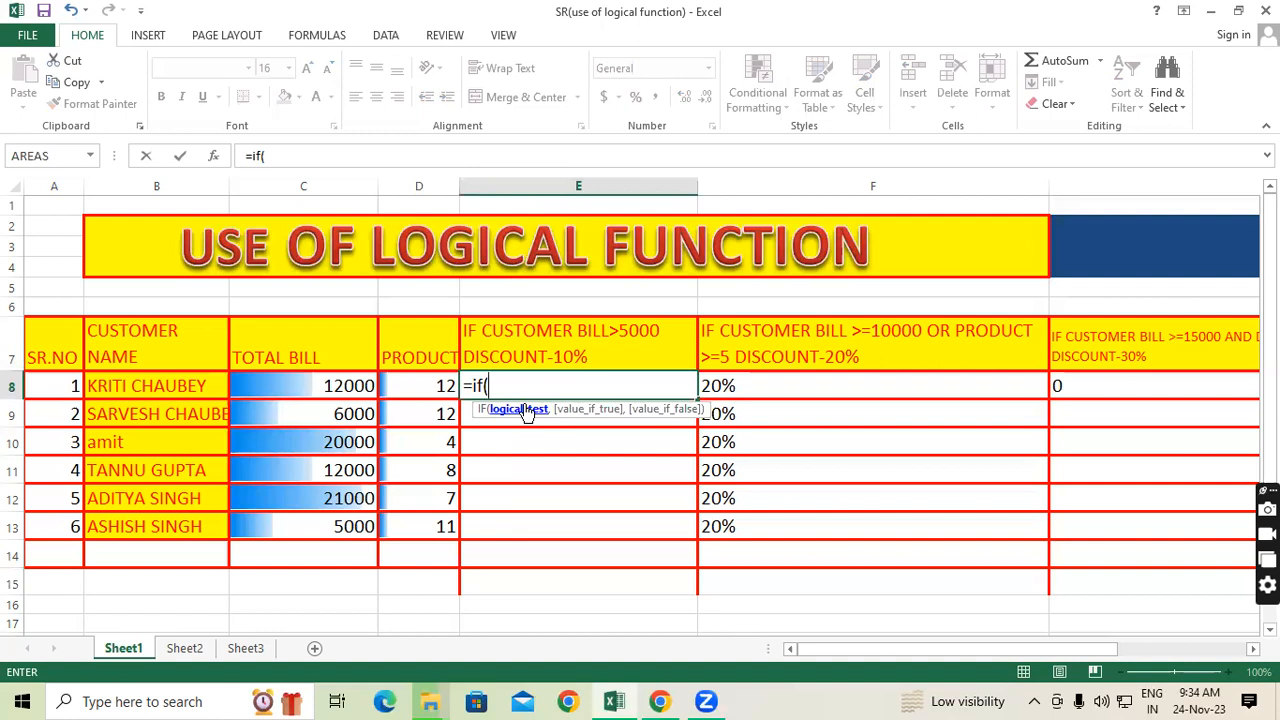
click(299, 387)
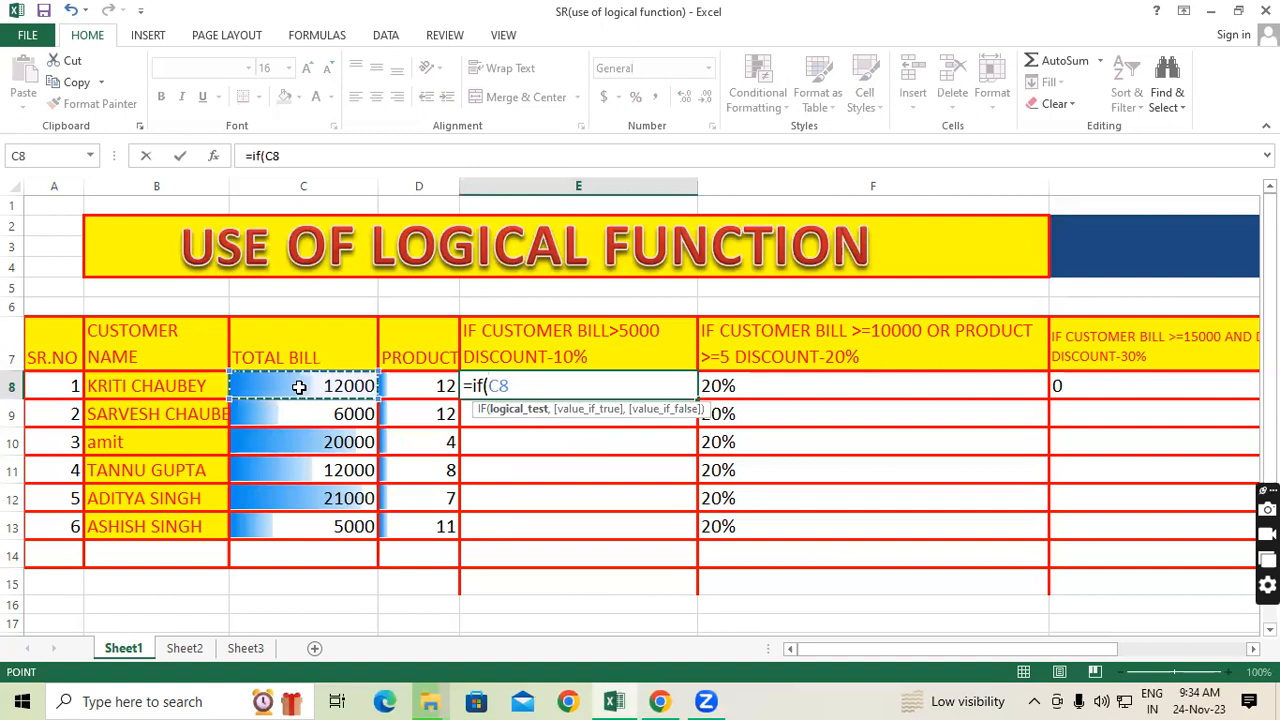
text(,)
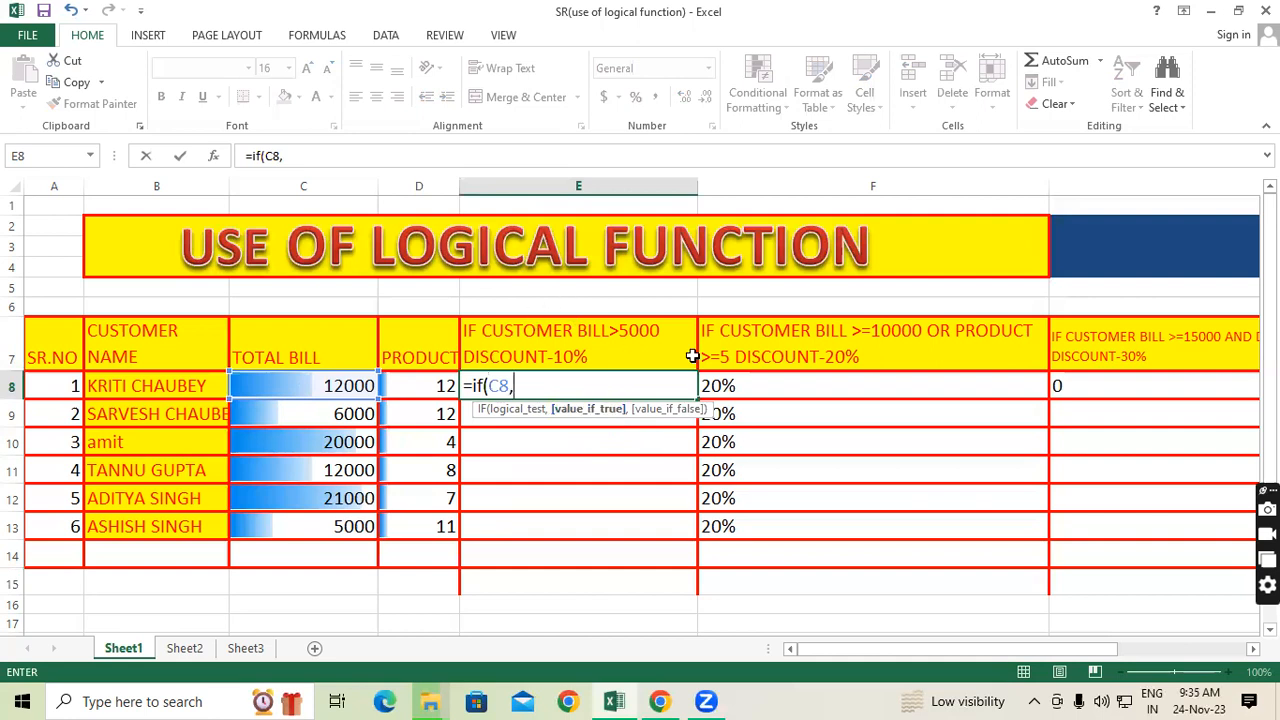
key(BackSpace)
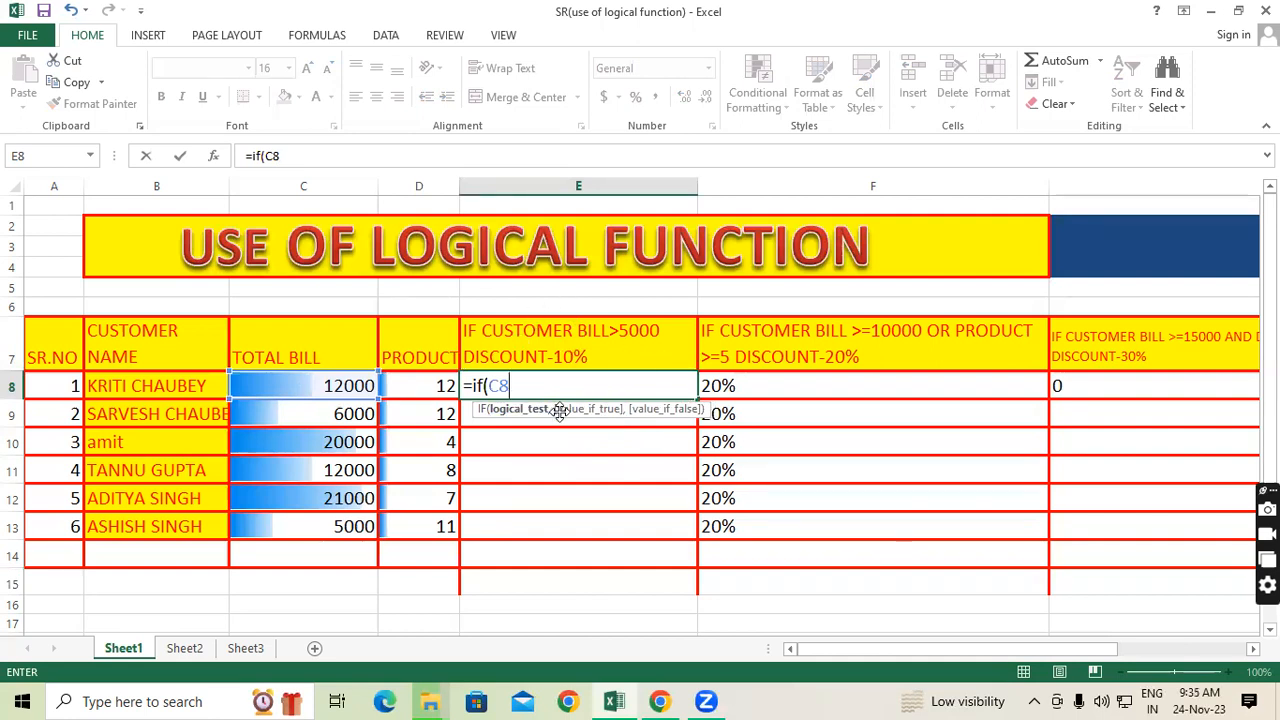
key(BackSpace)
key(BackSpace)
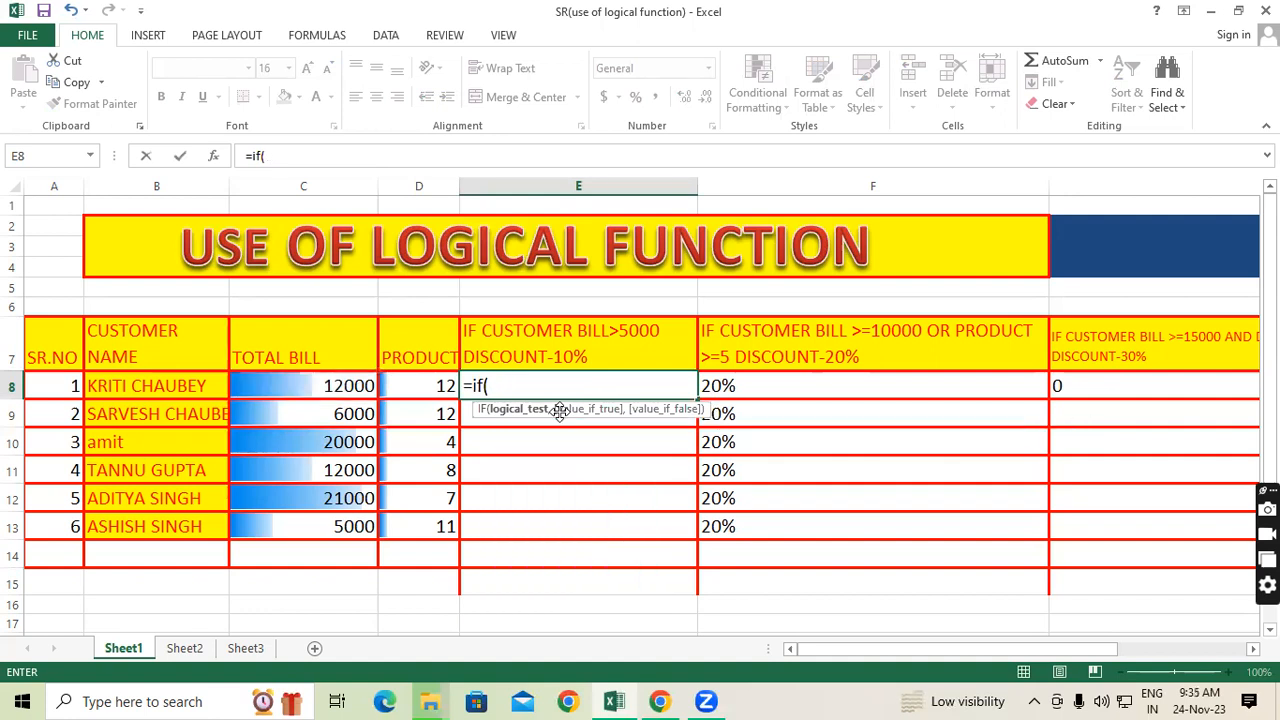
Complete the E8 IF formula with the test C8>5000, "10%" if true and "No Discount" if false, and fill it down to E13
click(298, 383)
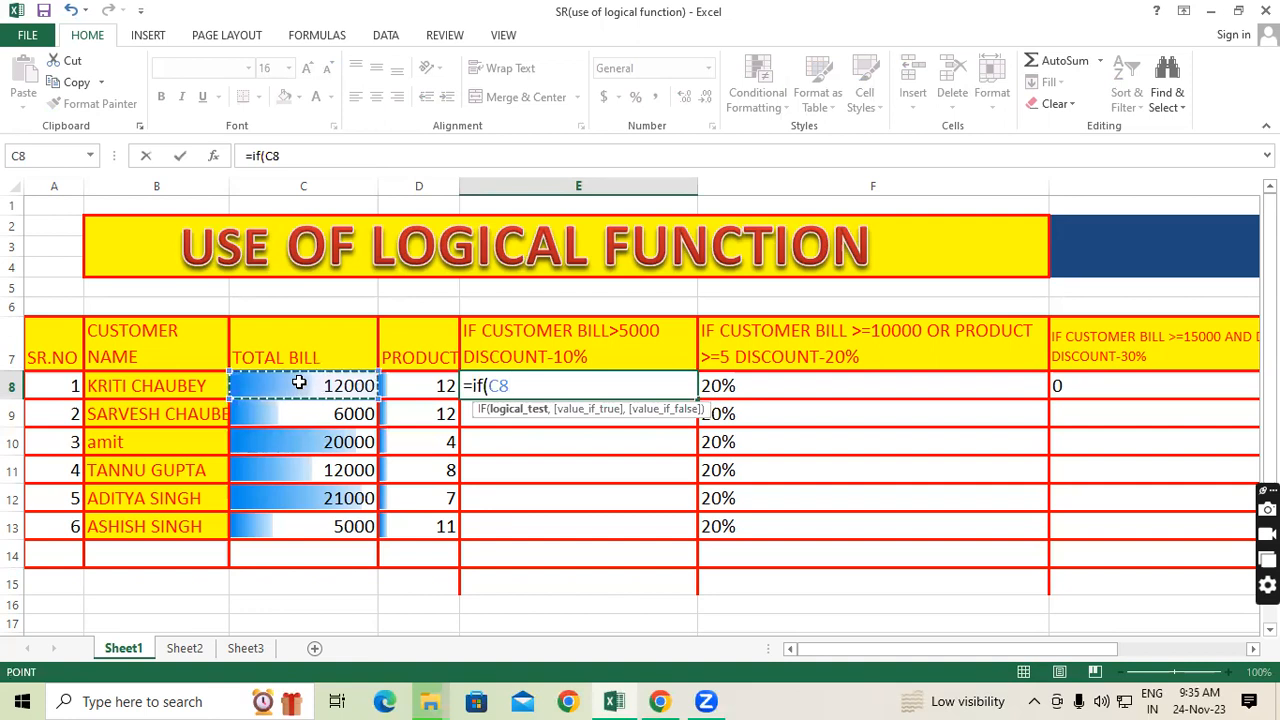
text(>)
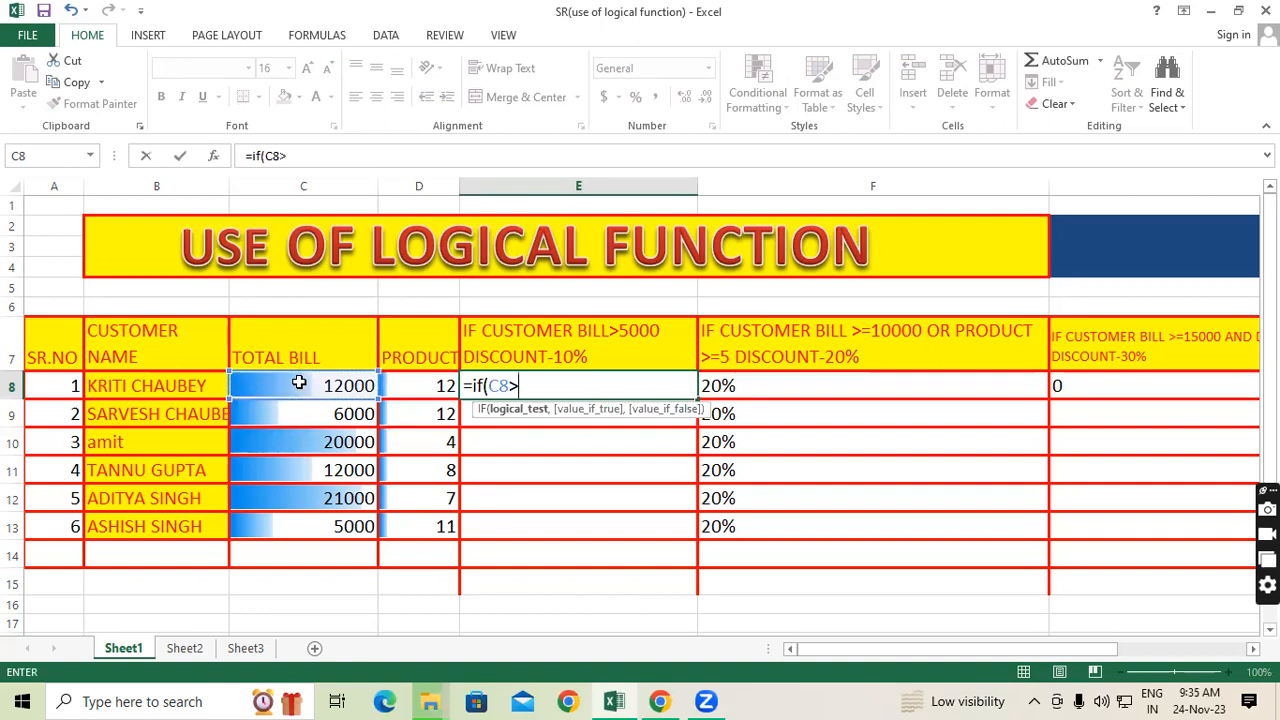
text(5000)
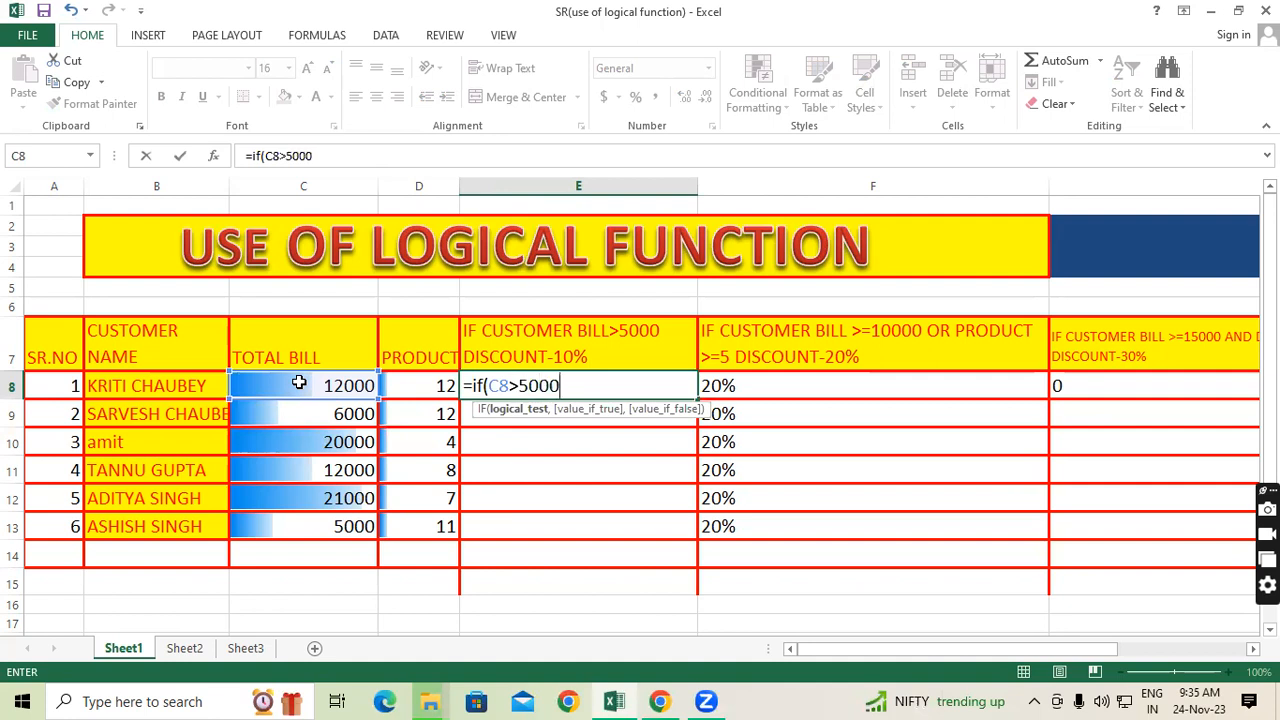
text(,")
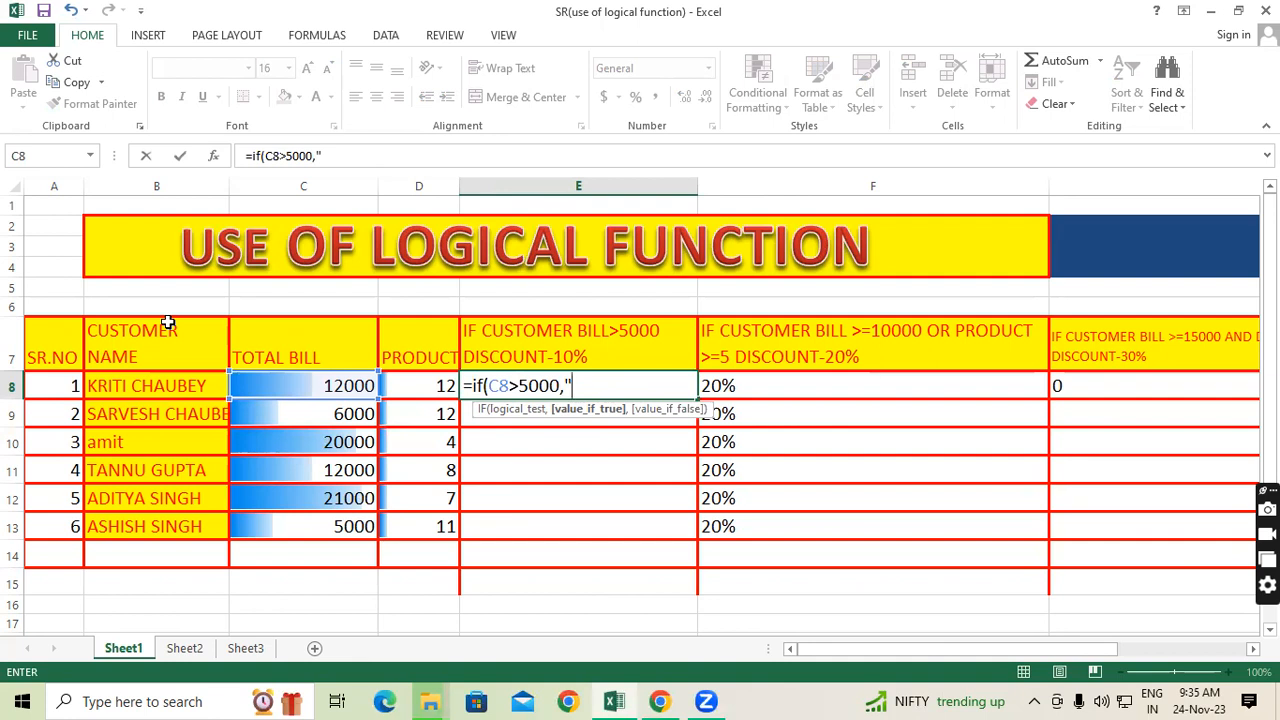
text(10%",")
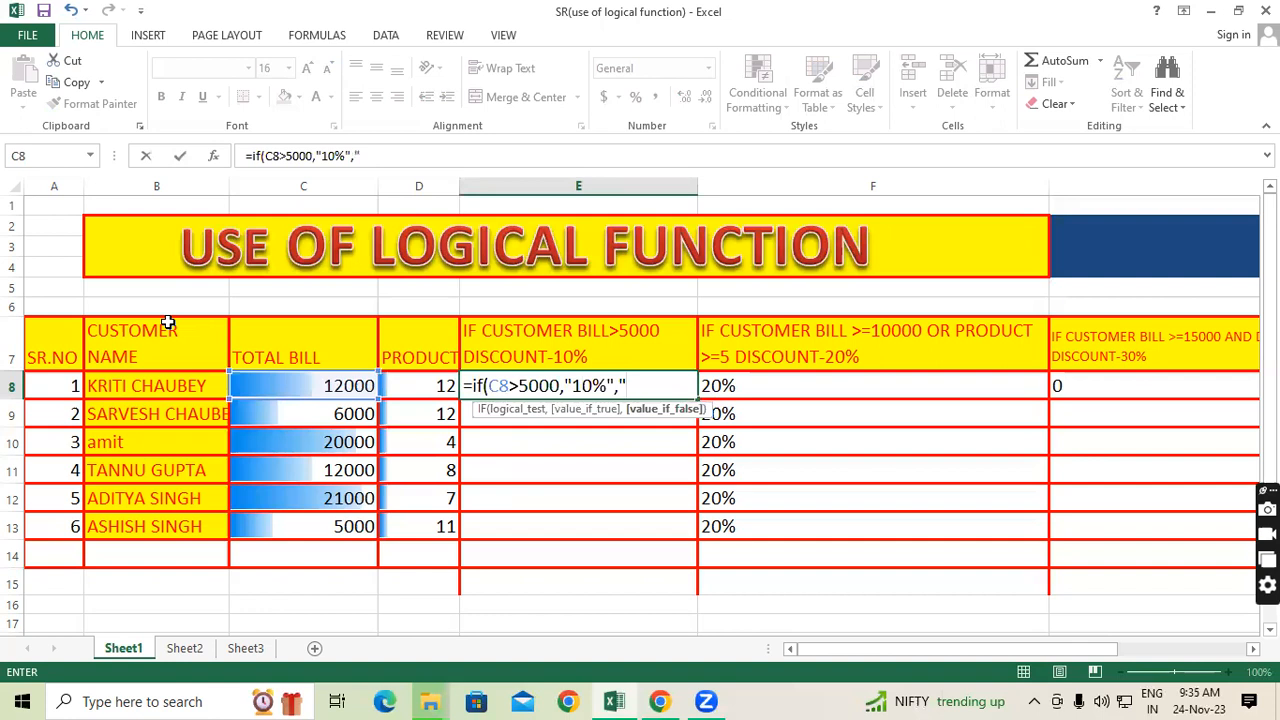
text(No Disco)
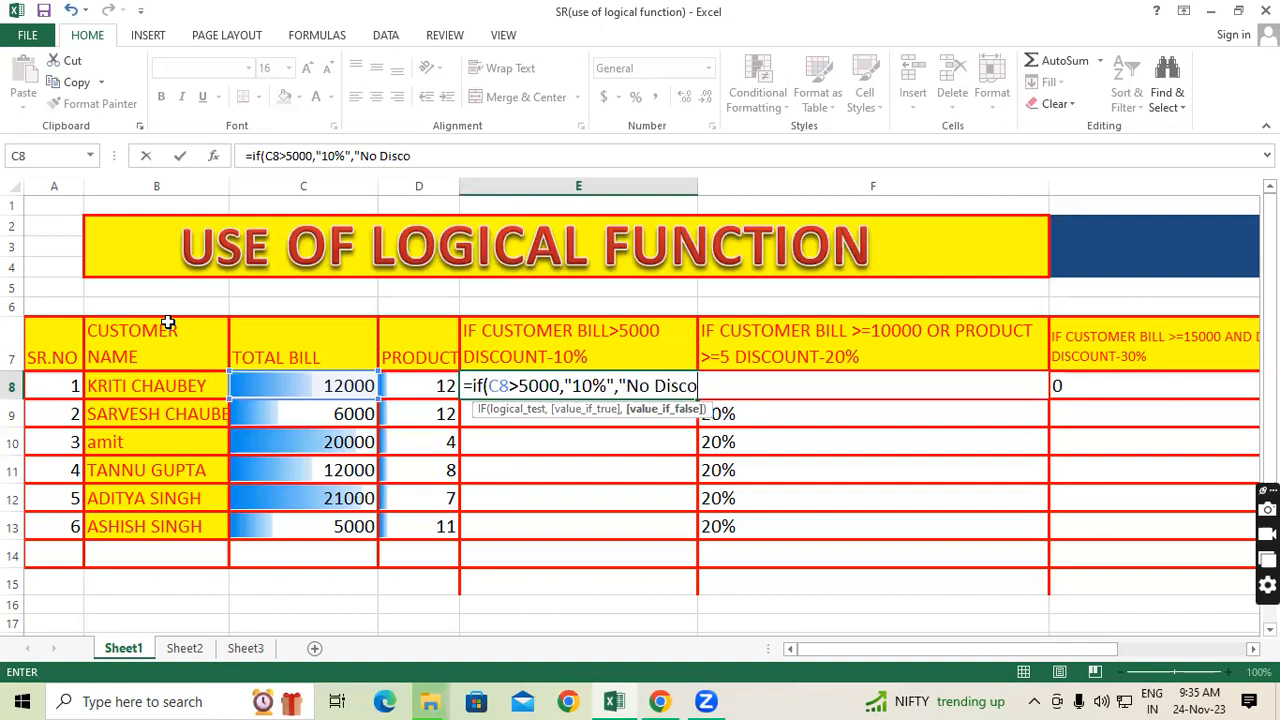
text(unt"))
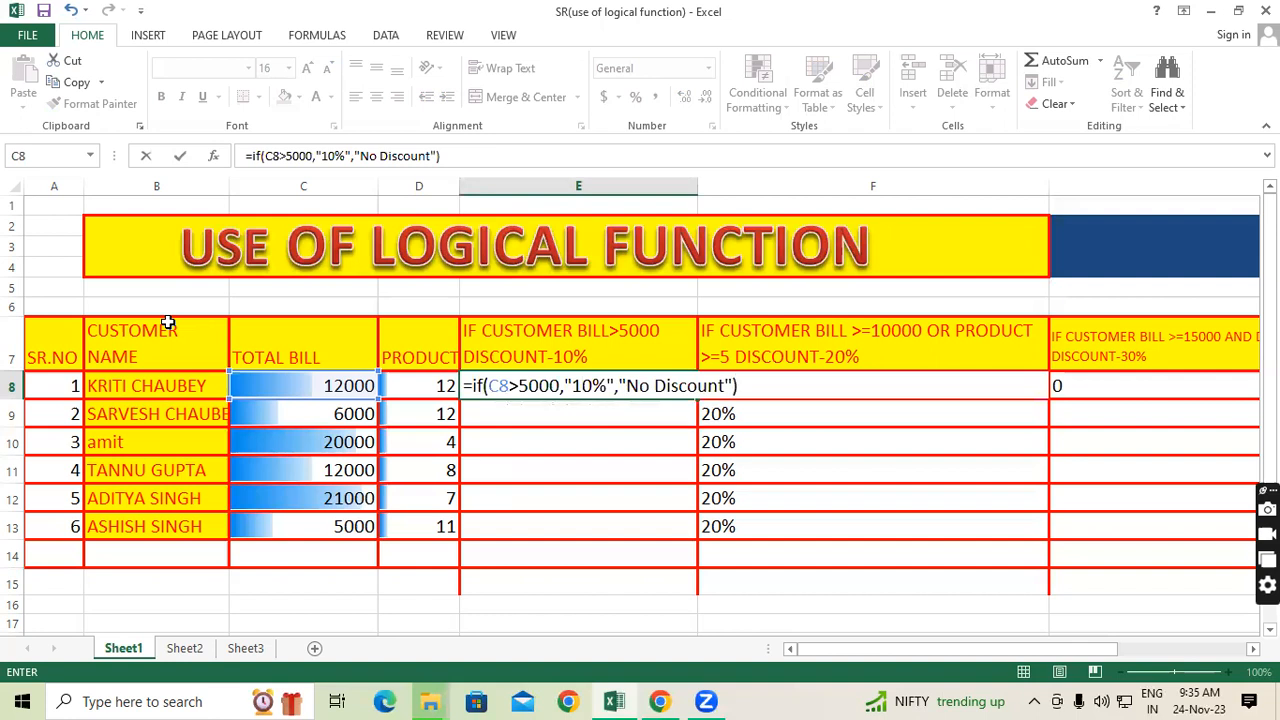
key(Return)
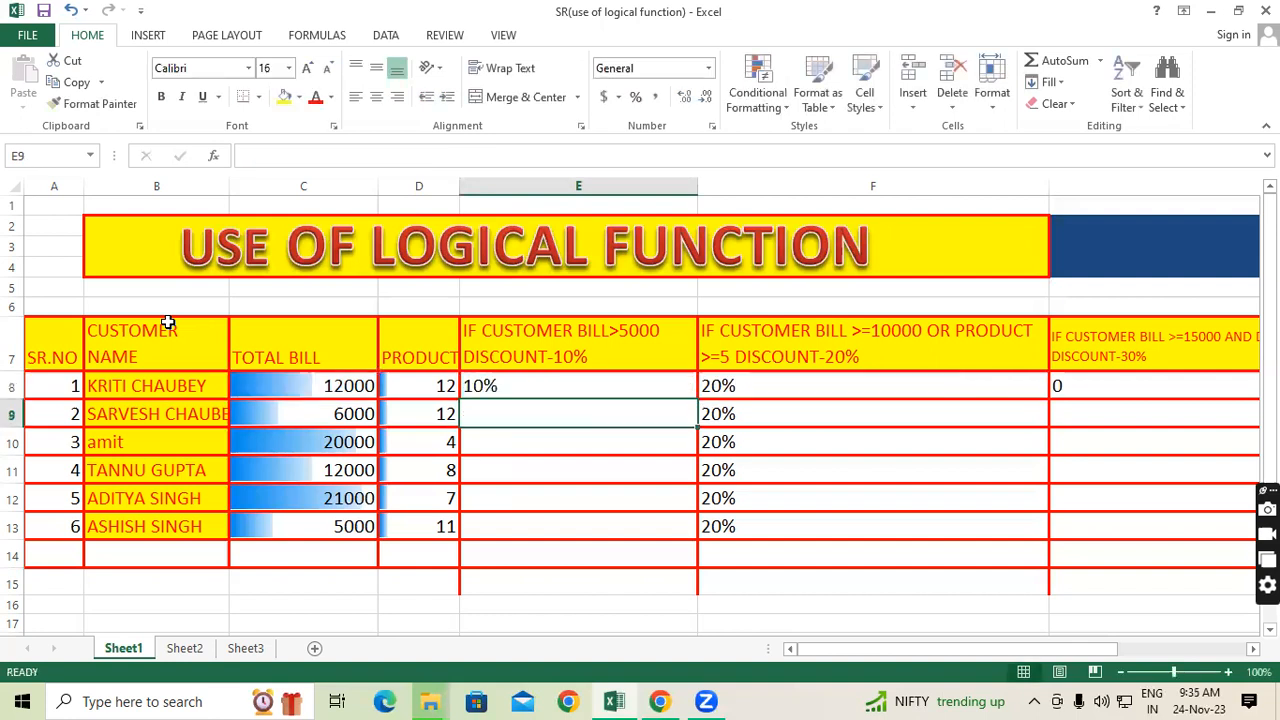
click(625, 391)
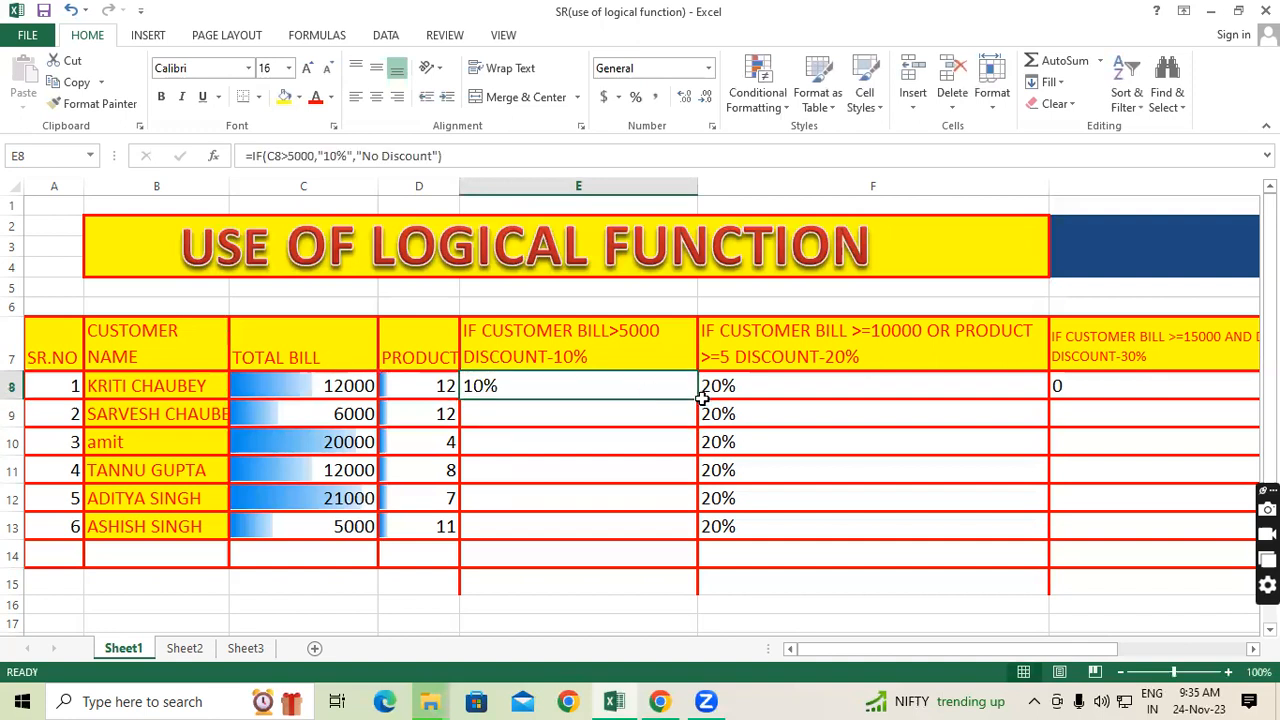
drag(703, 398, 712, 530)
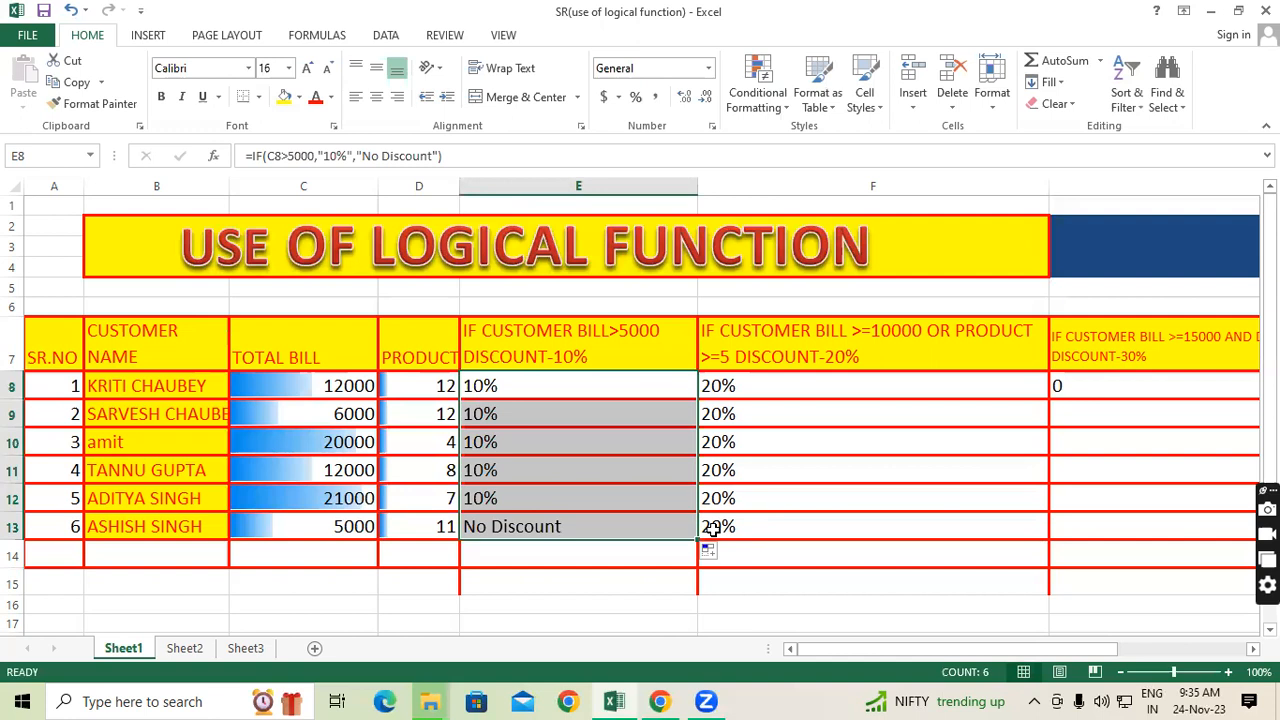
Set the first customer's total bill in C8 to 4000
click(331, 385)
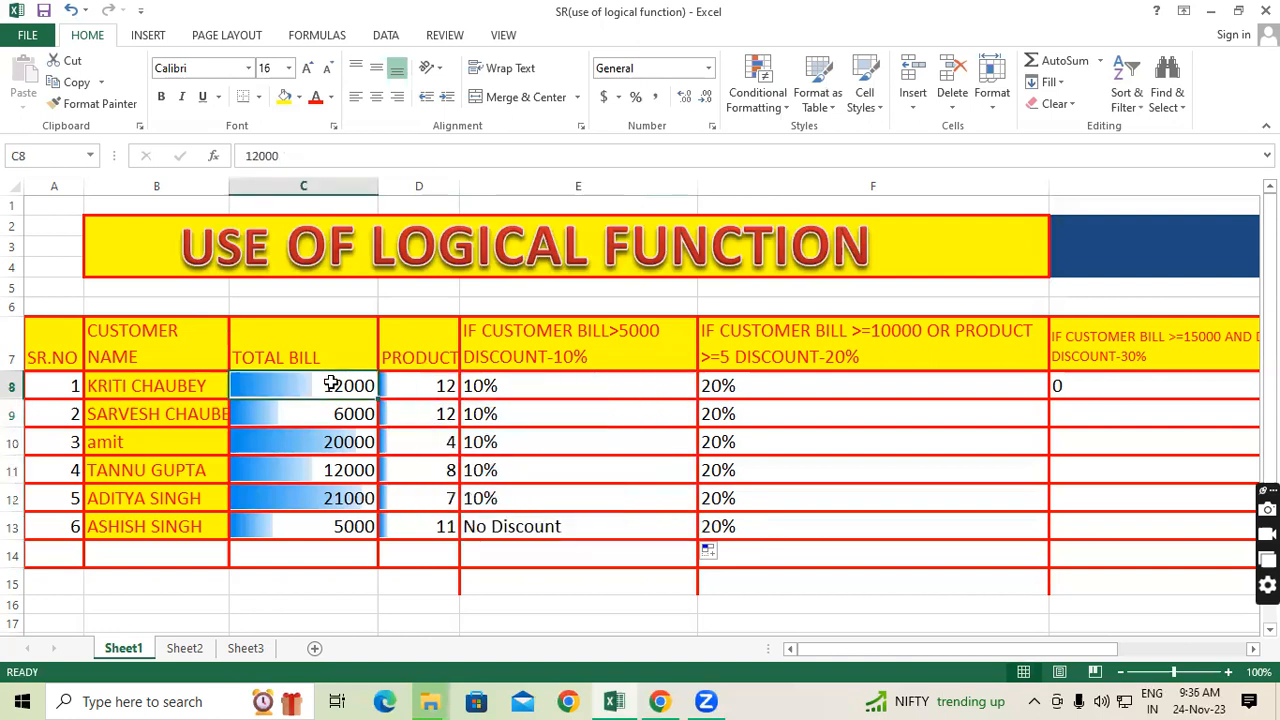
text(4000)
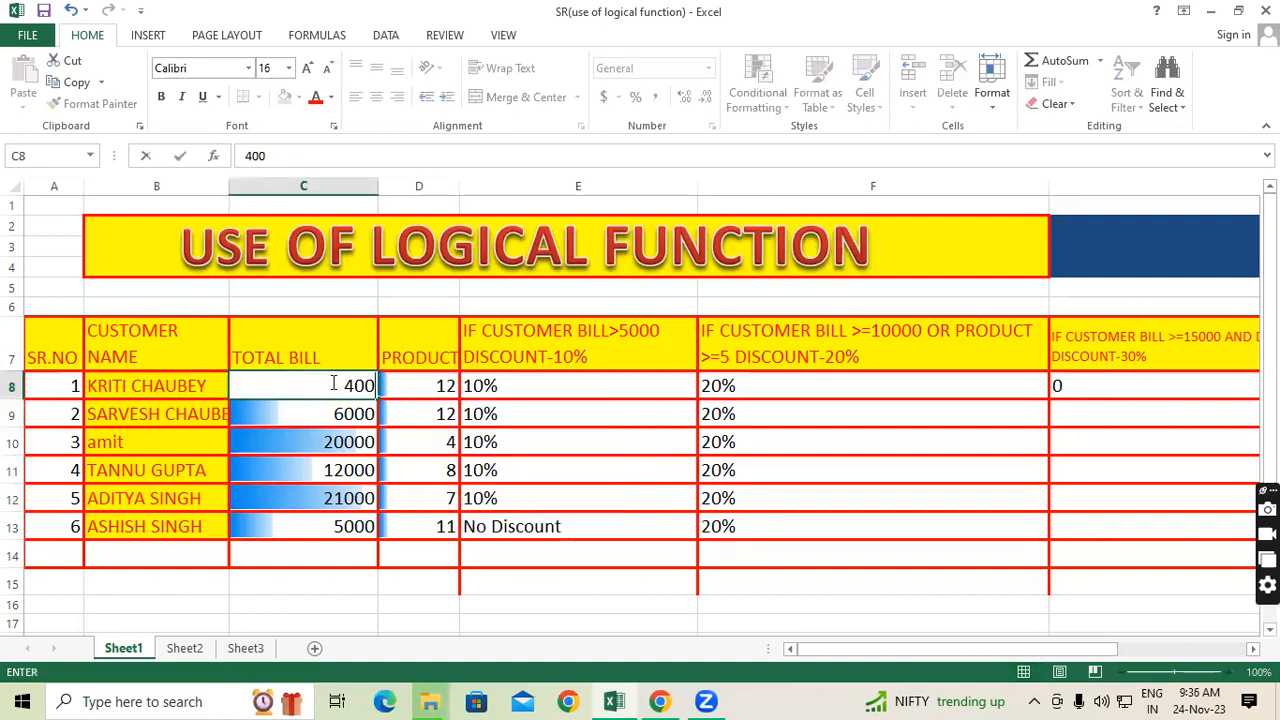
key(Return)
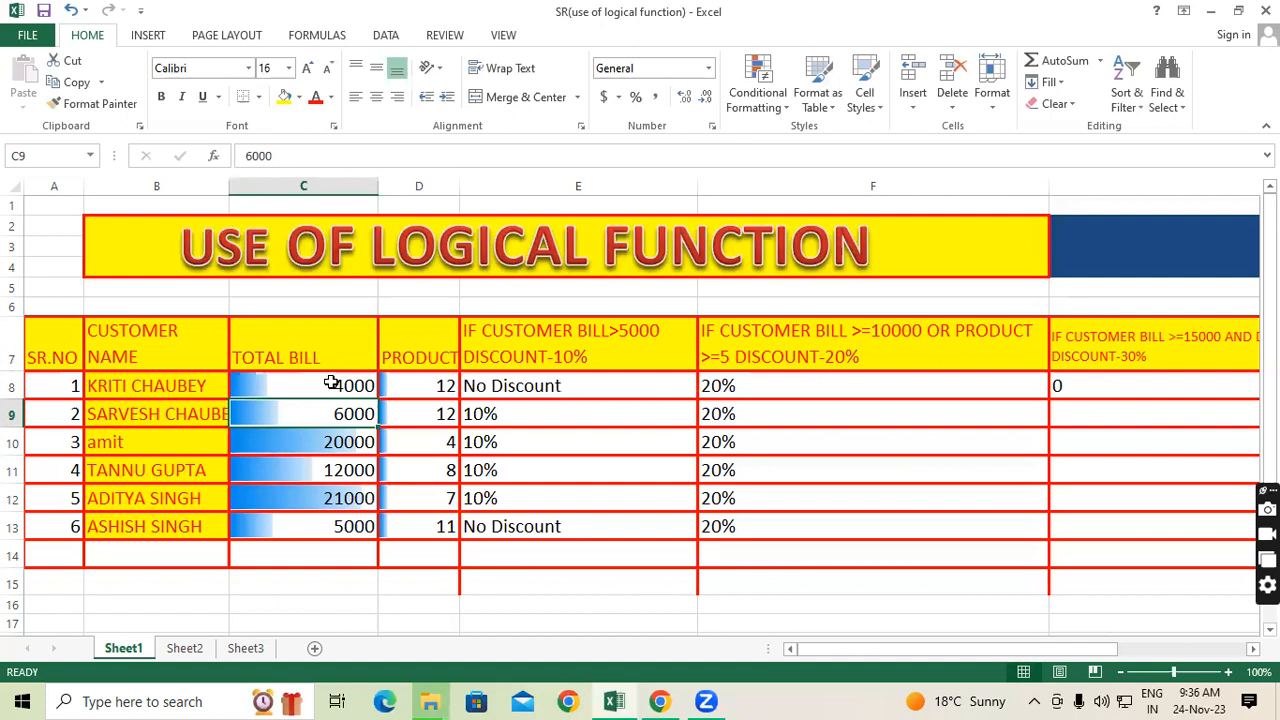
Switch to File Explorer and look through the SK Data folder, Local Disk (C:) and This PC
key(alt+Tab)
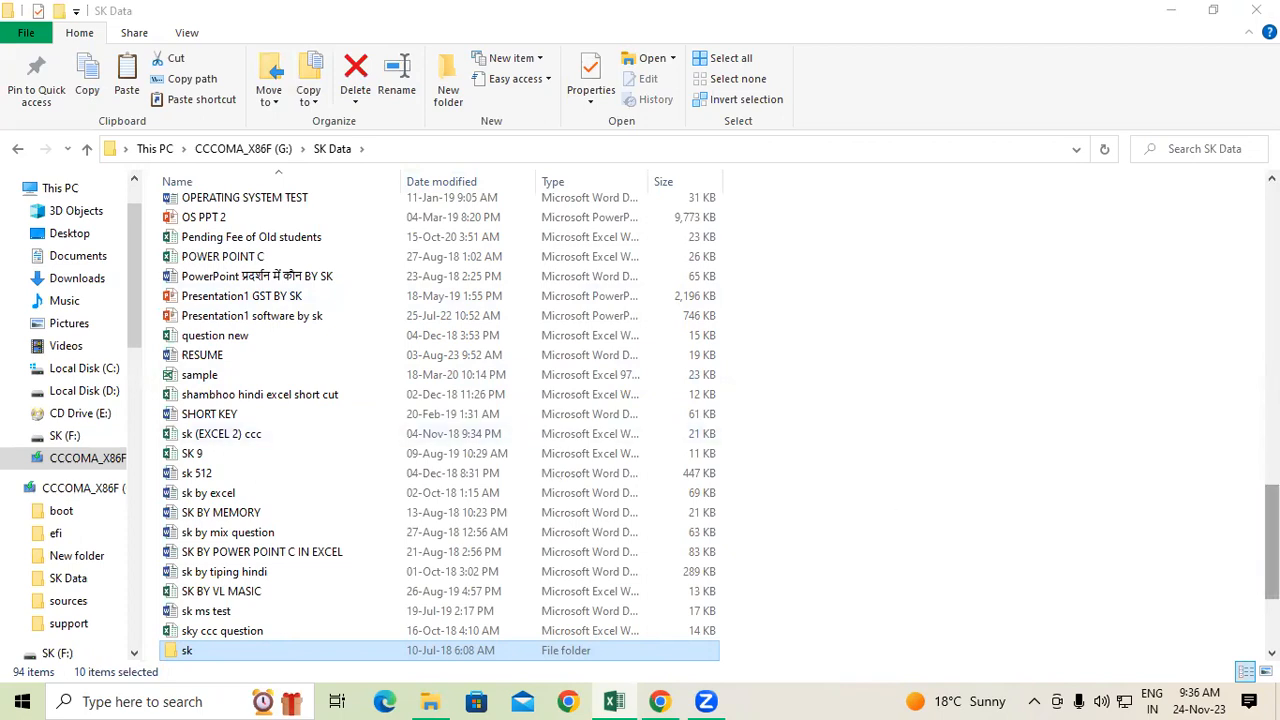
scroll(1080, 520, down, 3)
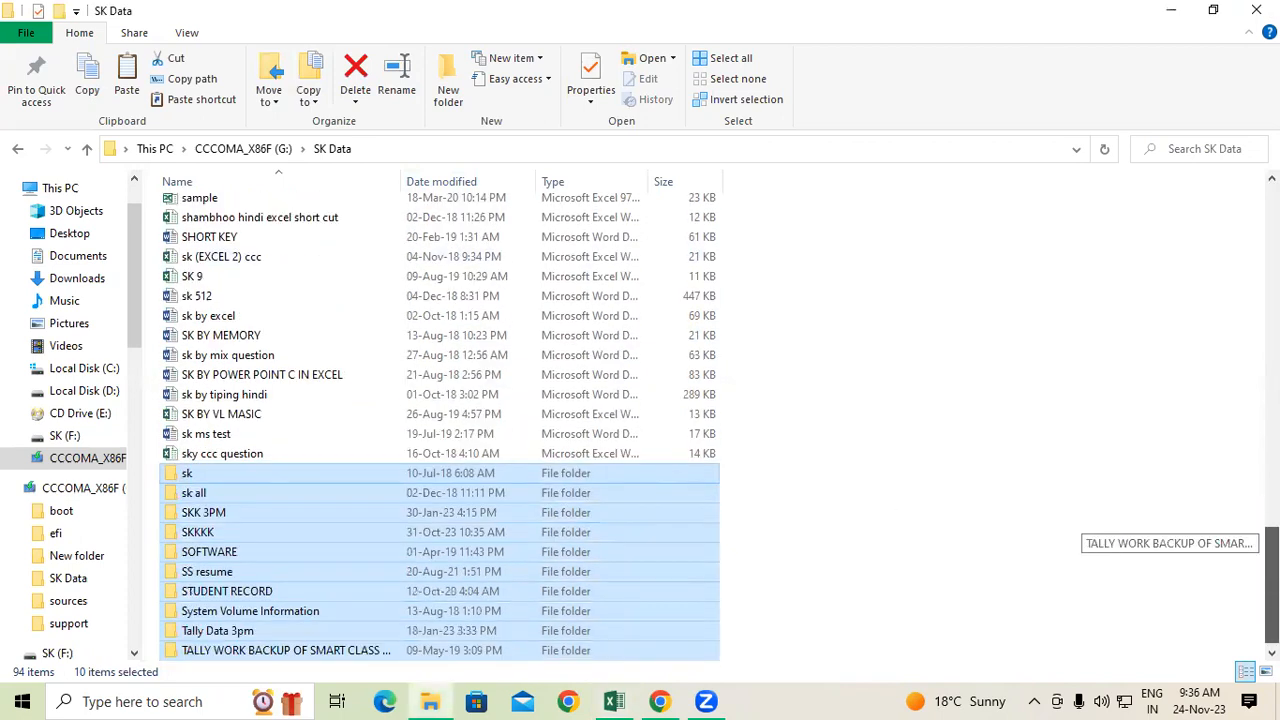
scroll(1080, 520, up, 9)
scroll(1080, 520, up, 15)
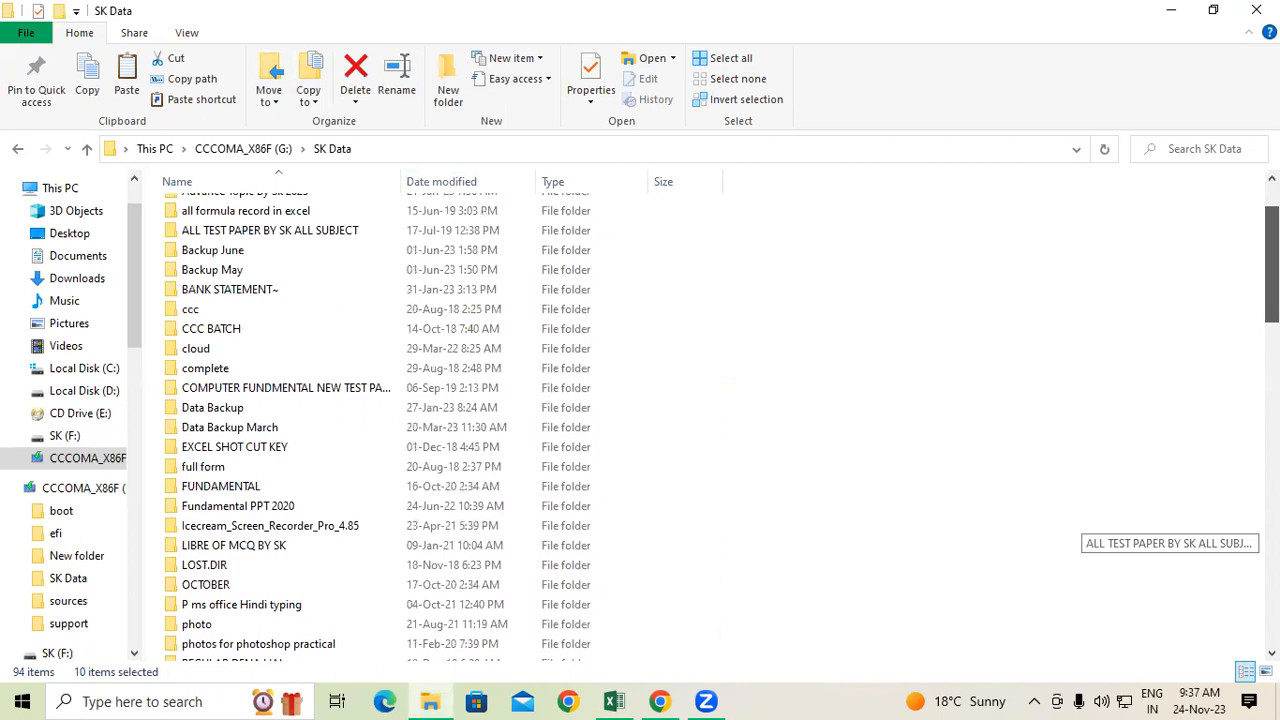
scroll(1080, 520, down, 5)
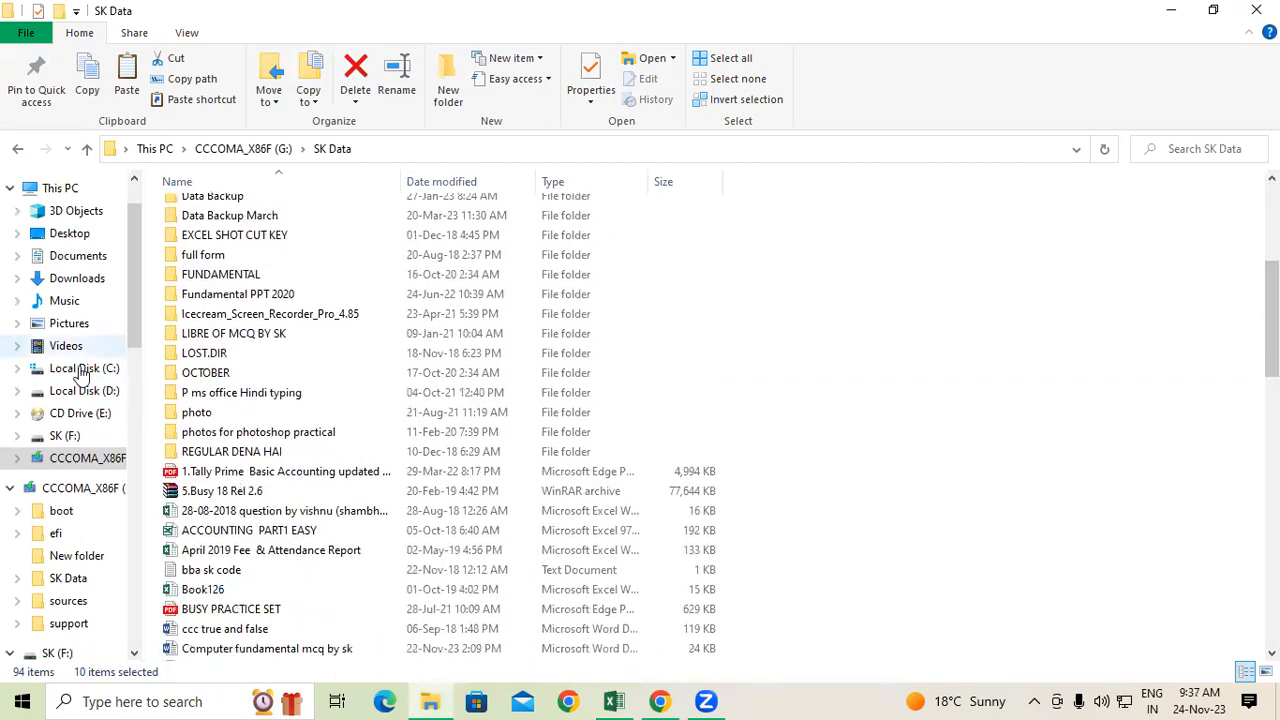
click(82, 368)
click(62, 188)
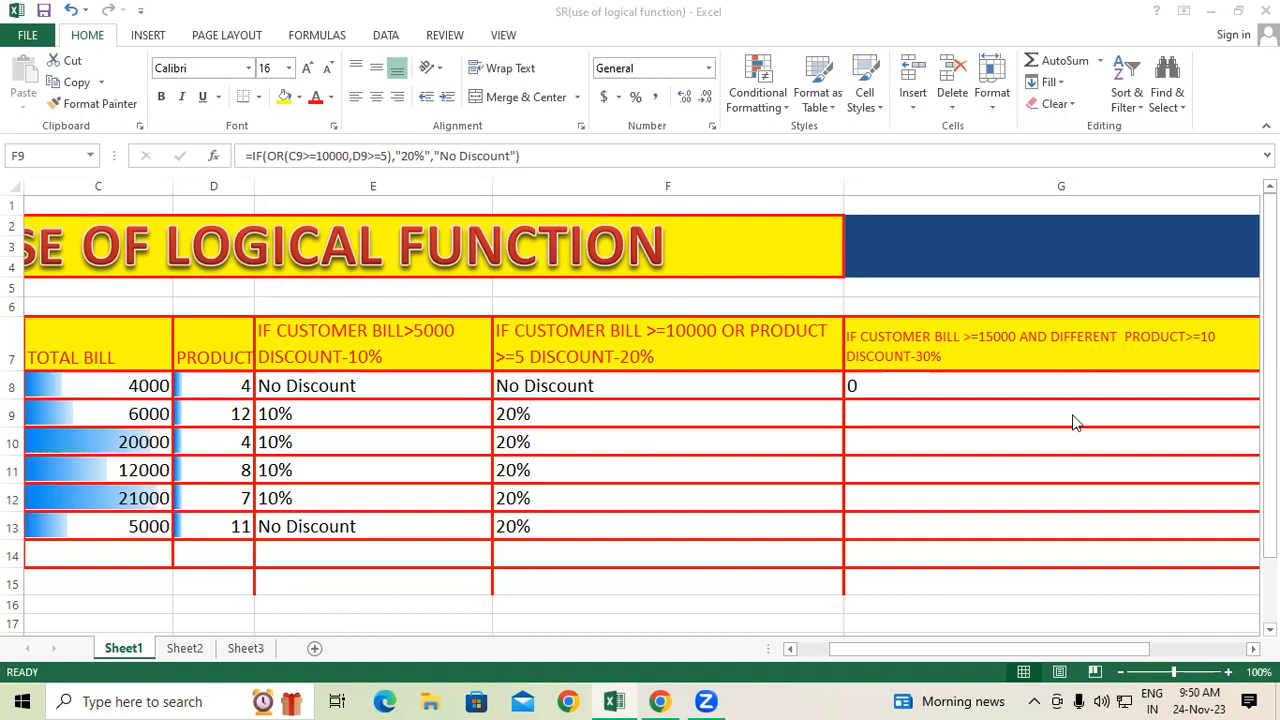
Clear cells G8:G15 in the Excel sheet, under the bill >=15000 and product >=10 heading
click(874, 578)
drag(882, 578, 874, 392)
key(Delete)
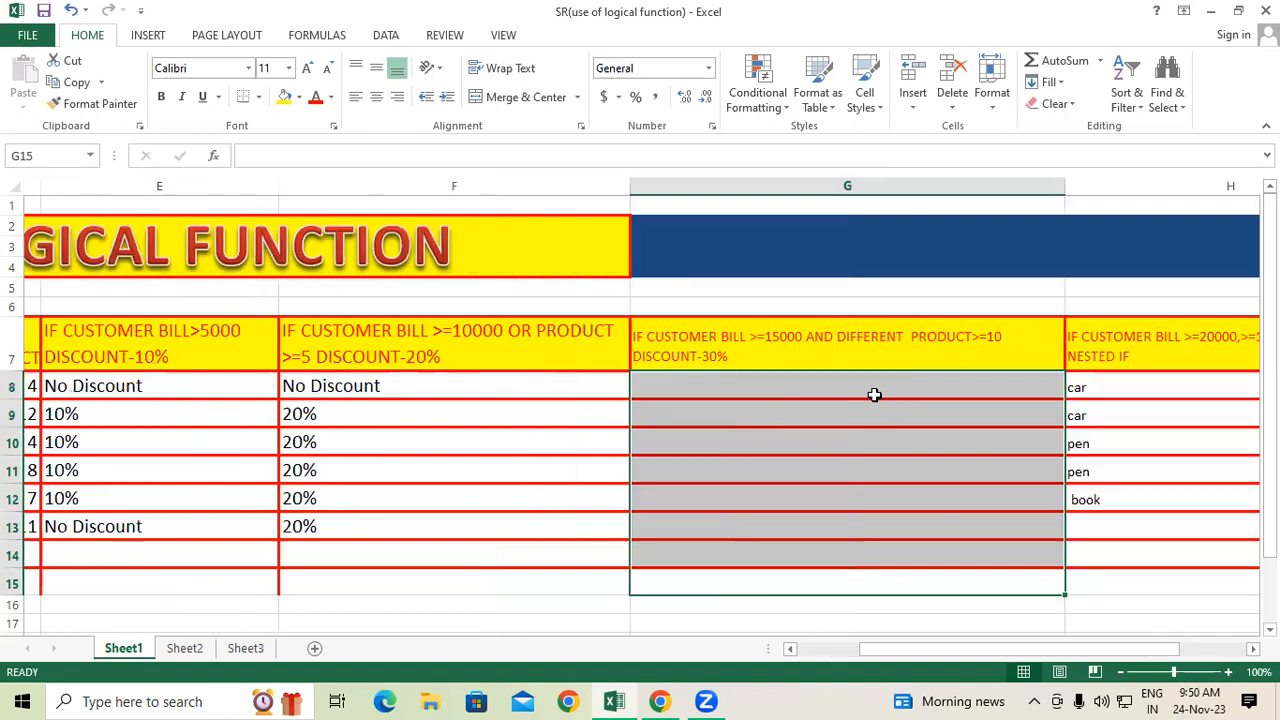
Start an IF formula in G8 with an AND test requiring C8>=15000 and D8>=10
click(798, 389)
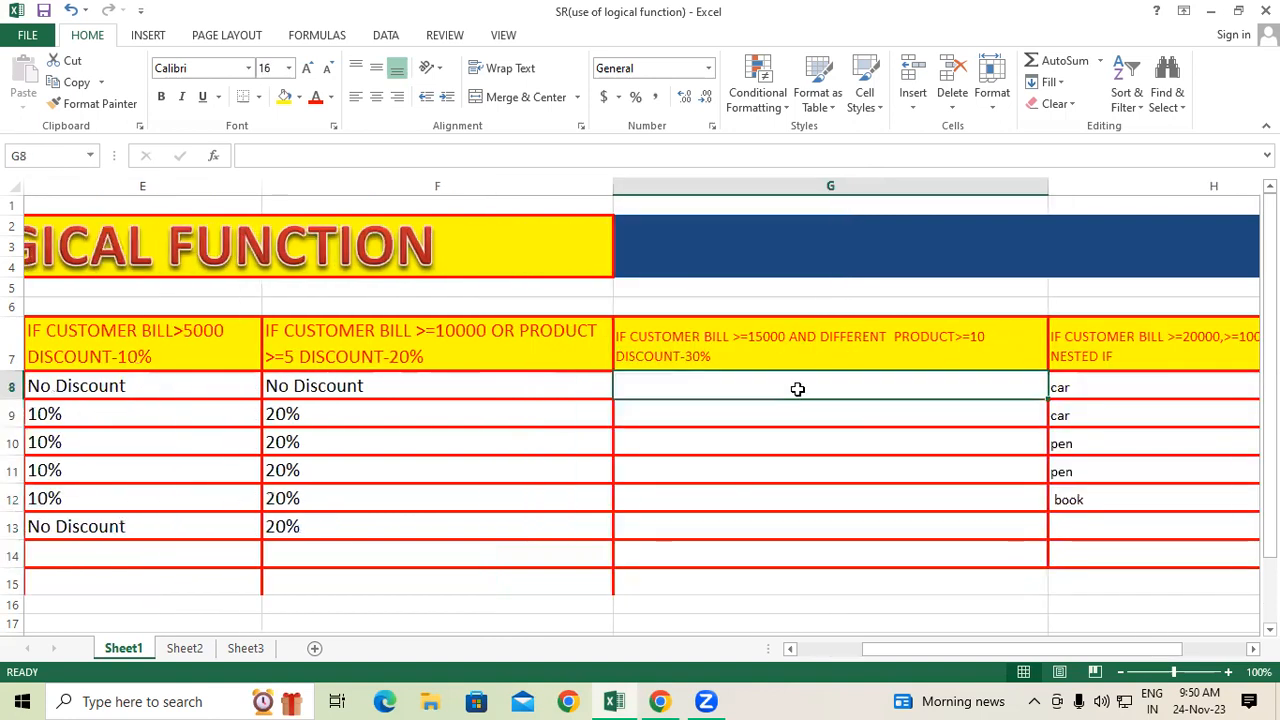
text(=if()
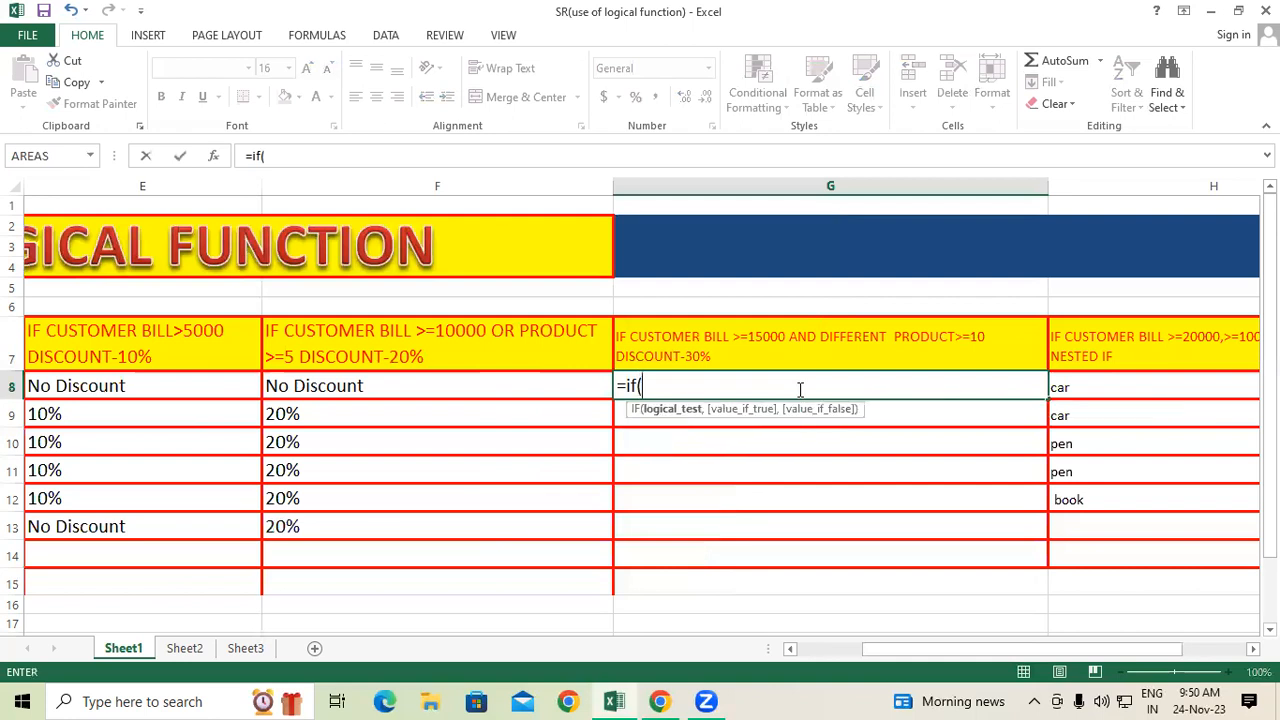
text(a)
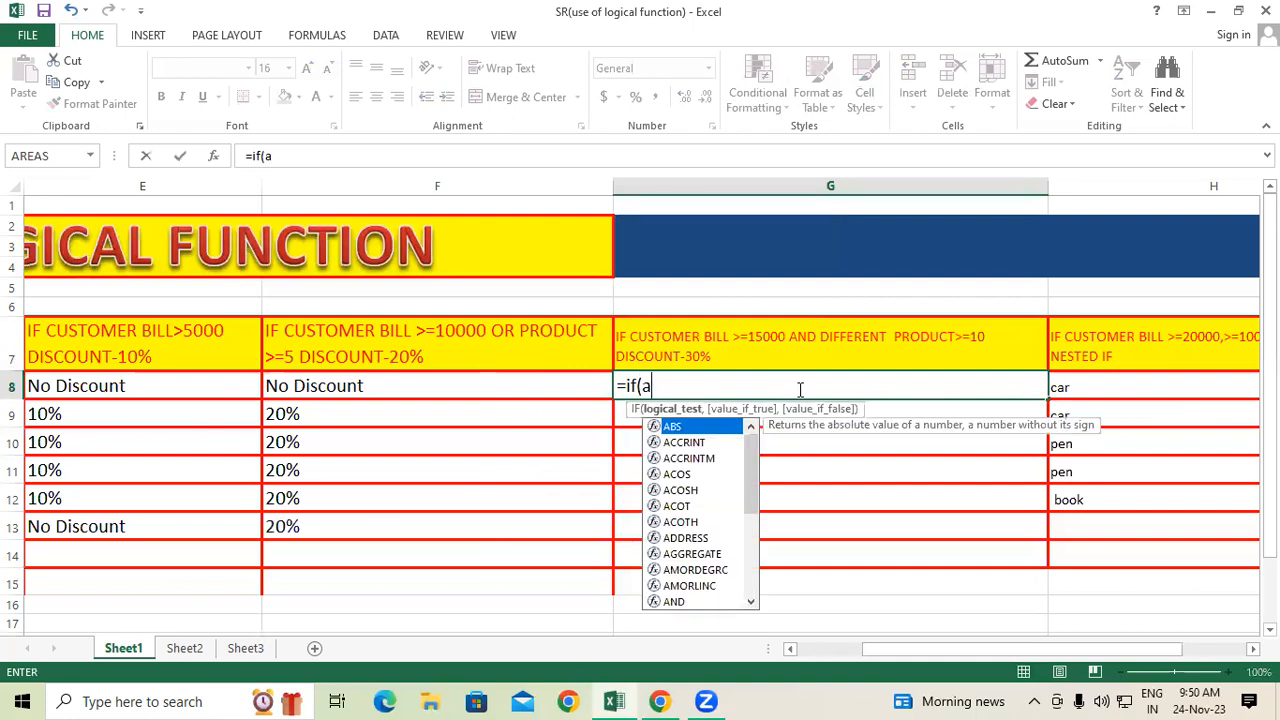
text(nd)
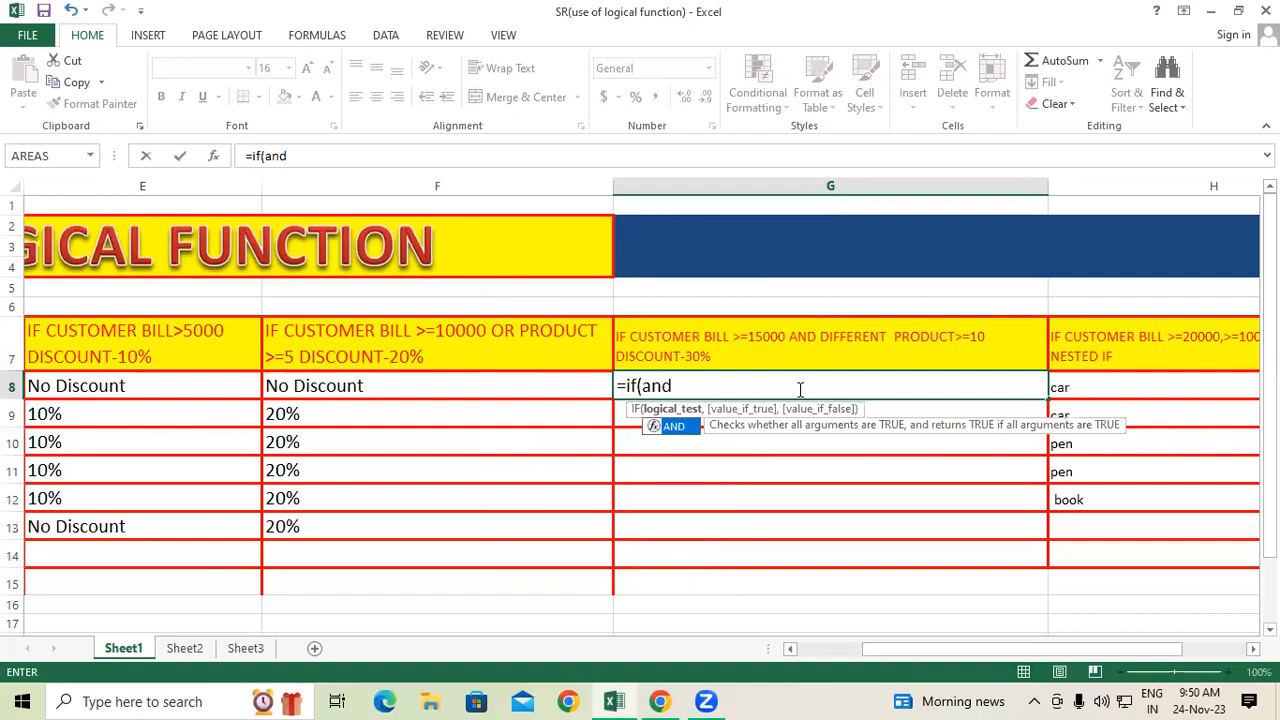
text(()
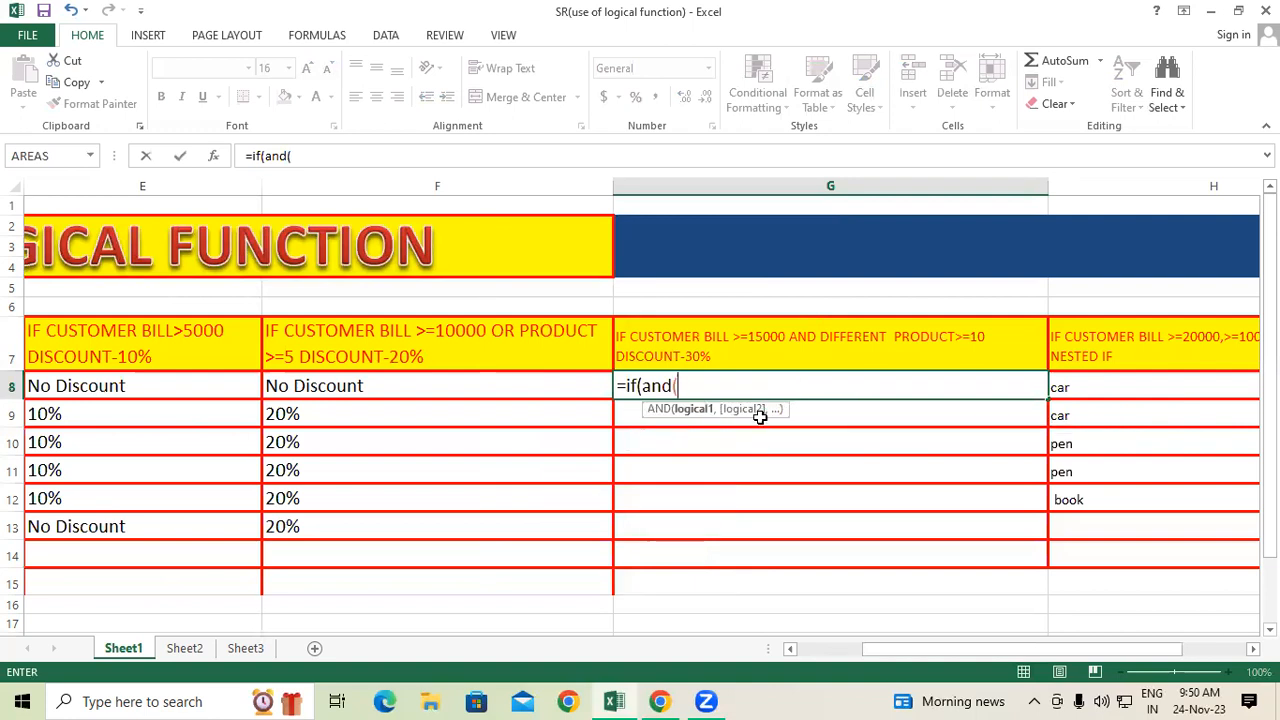
drag(907, 651, 817, 647)
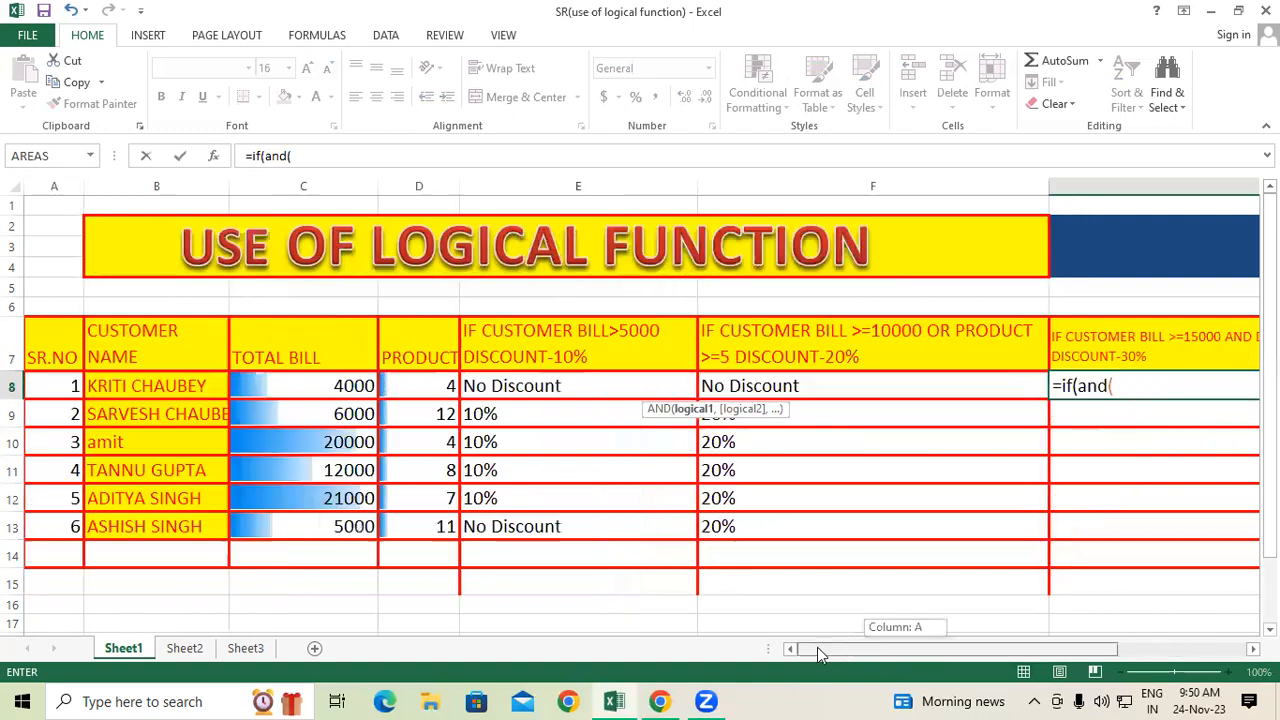
click(320, 386)
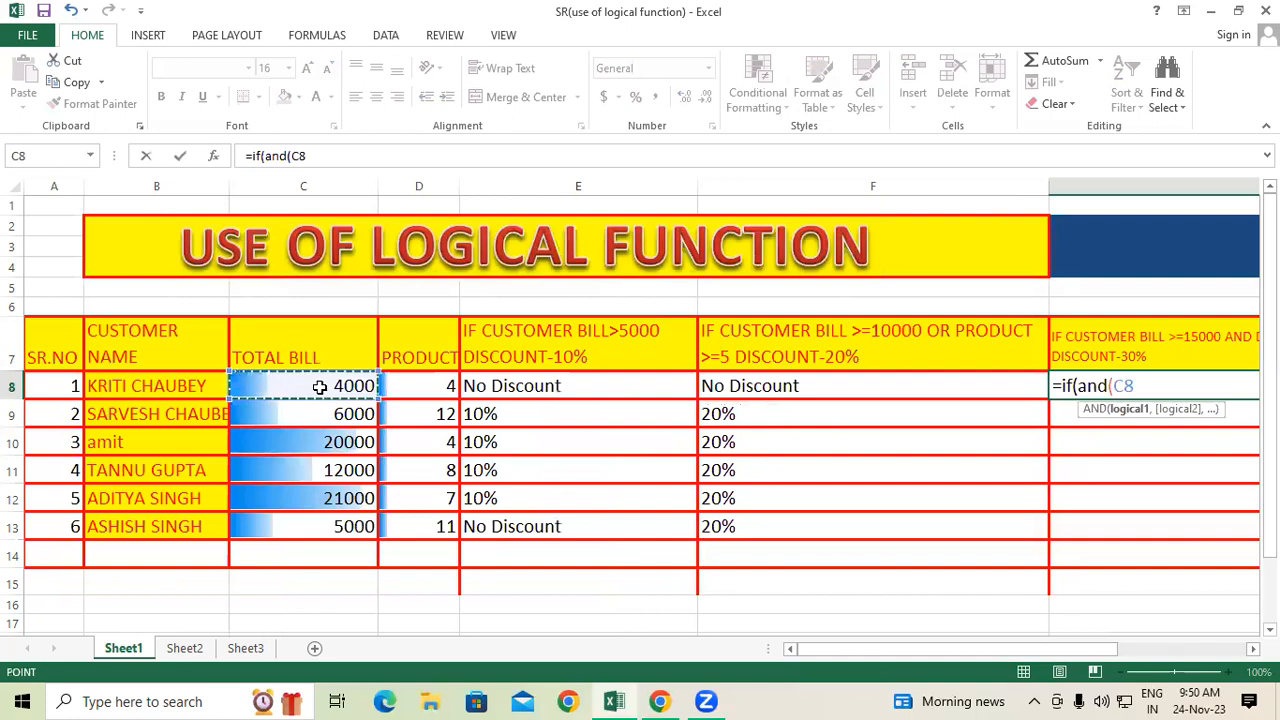
text(>=15)
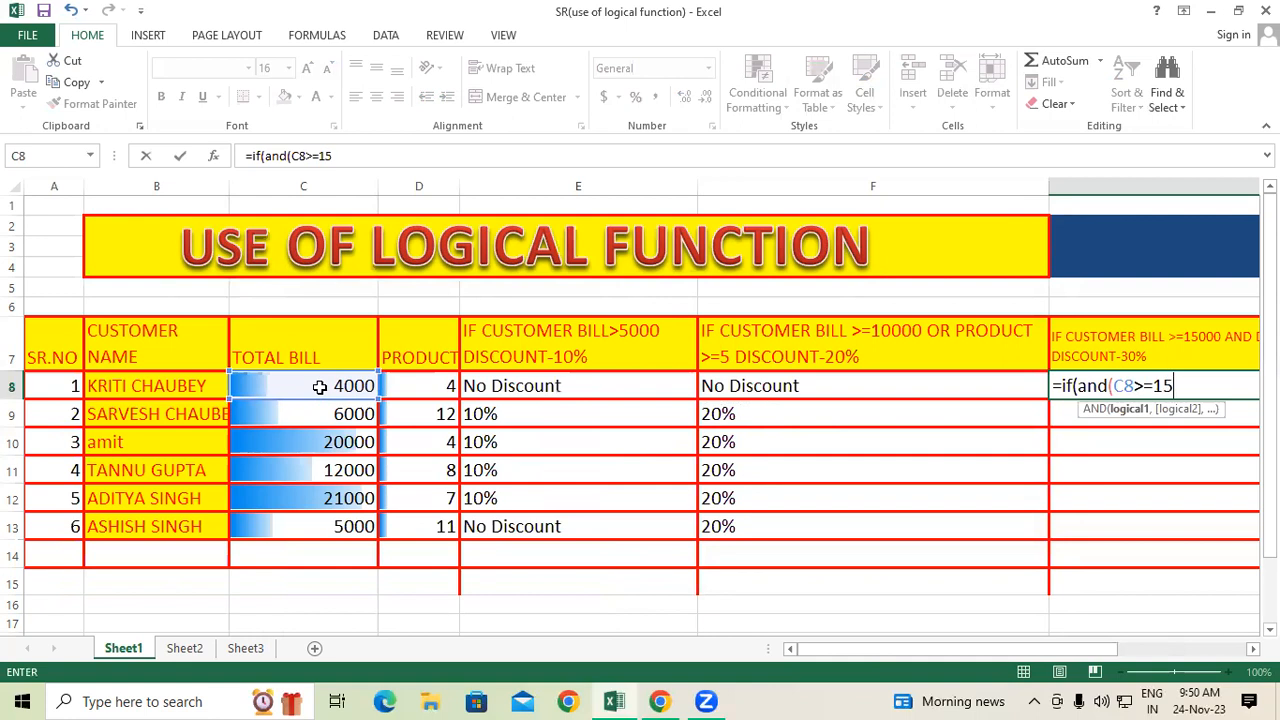
text(000,)
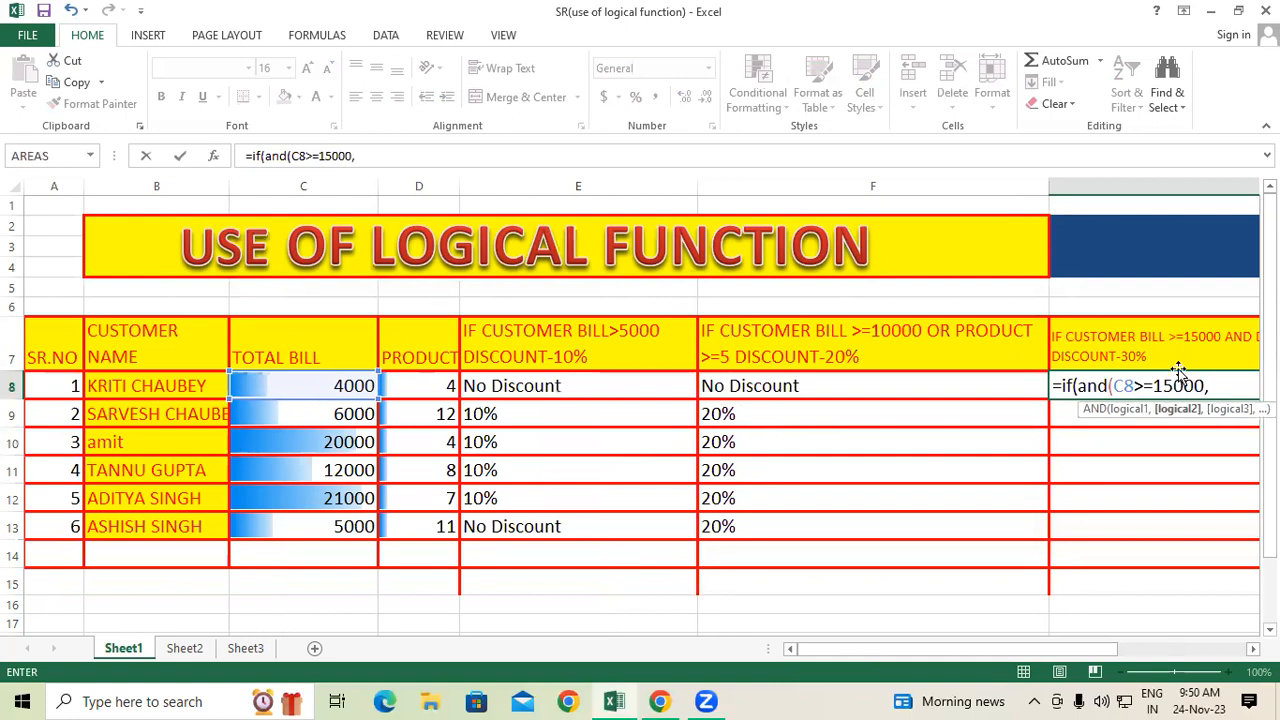
click(408, 388)
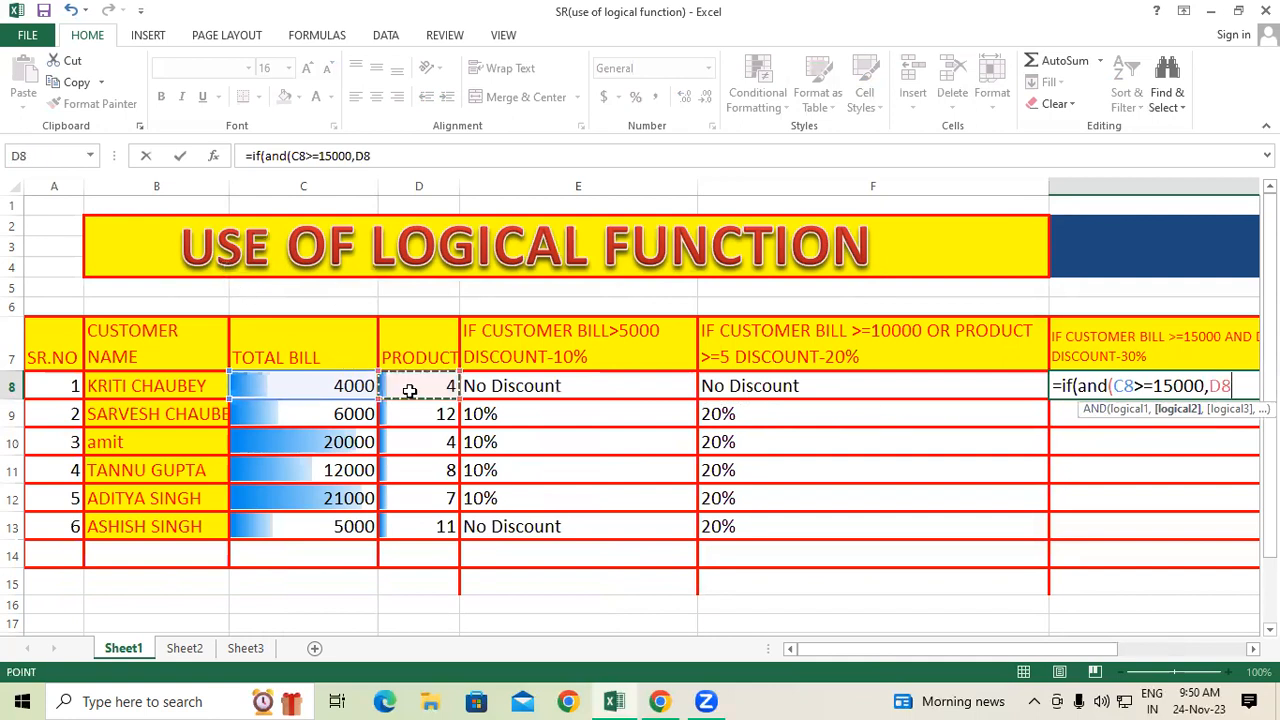
text(>=)
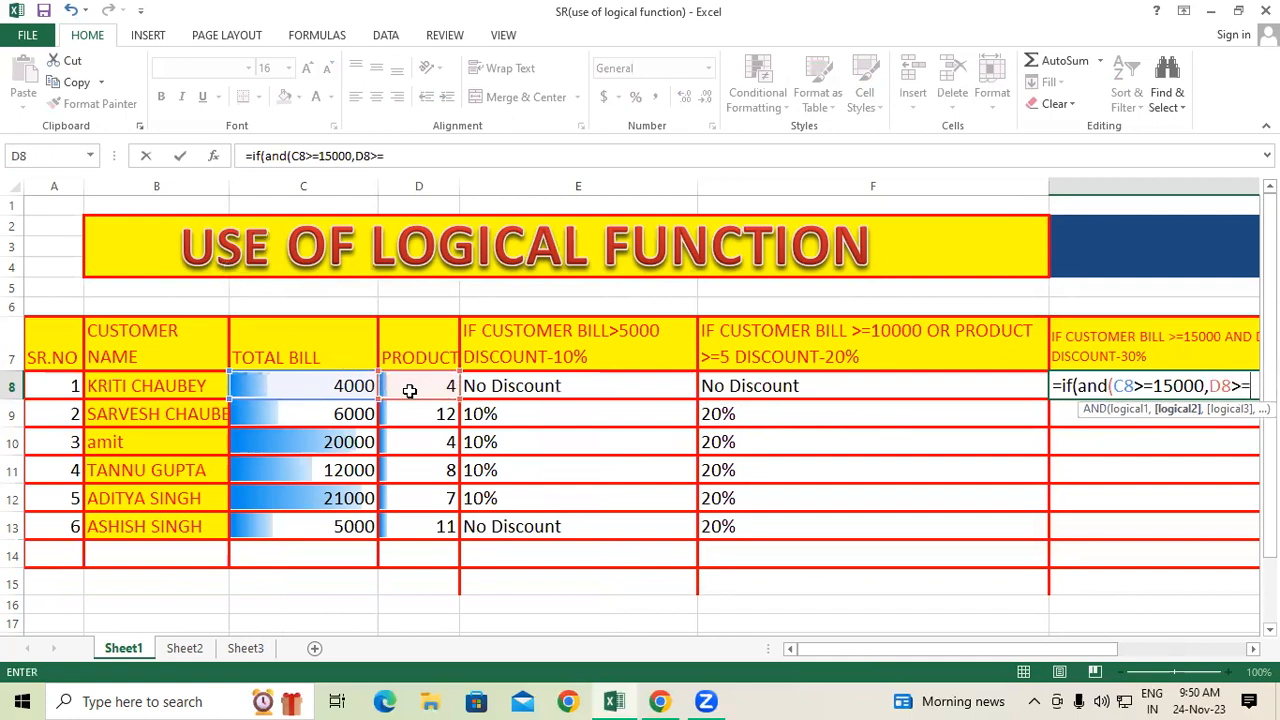
text(10)
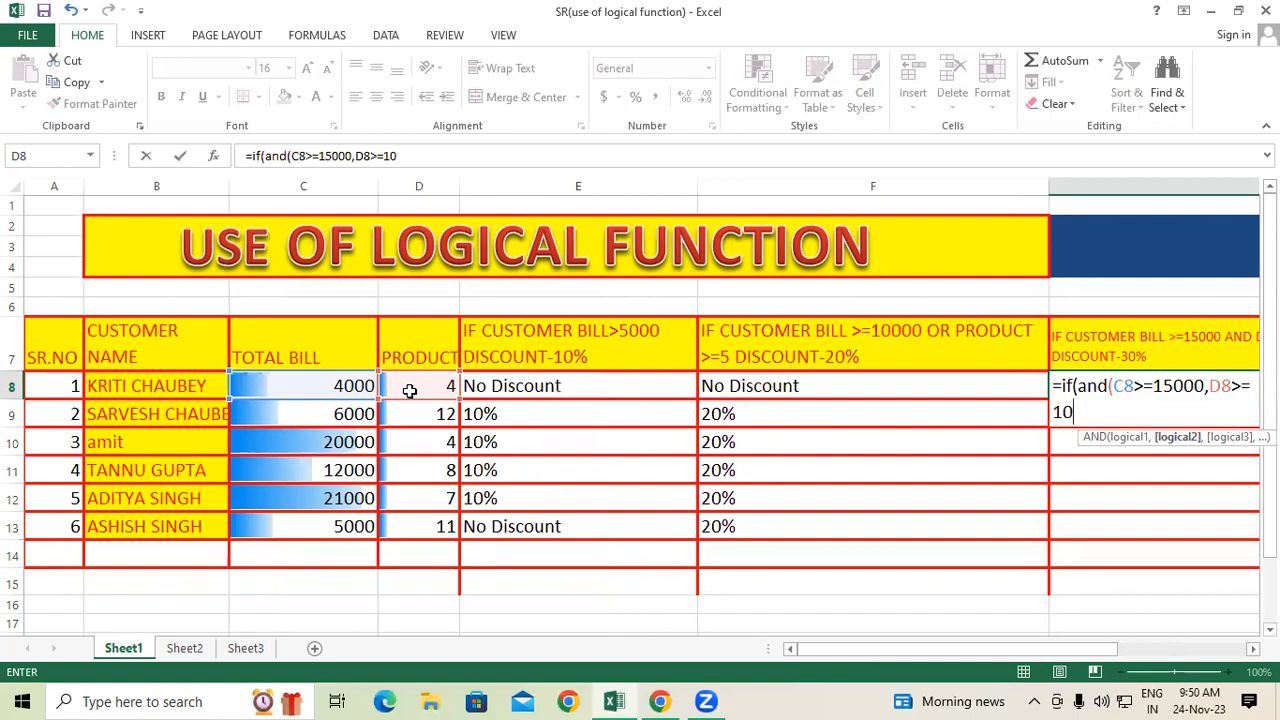
Complete the G8 IF formula with "30%" if true and "No Discount" if false
text(),")
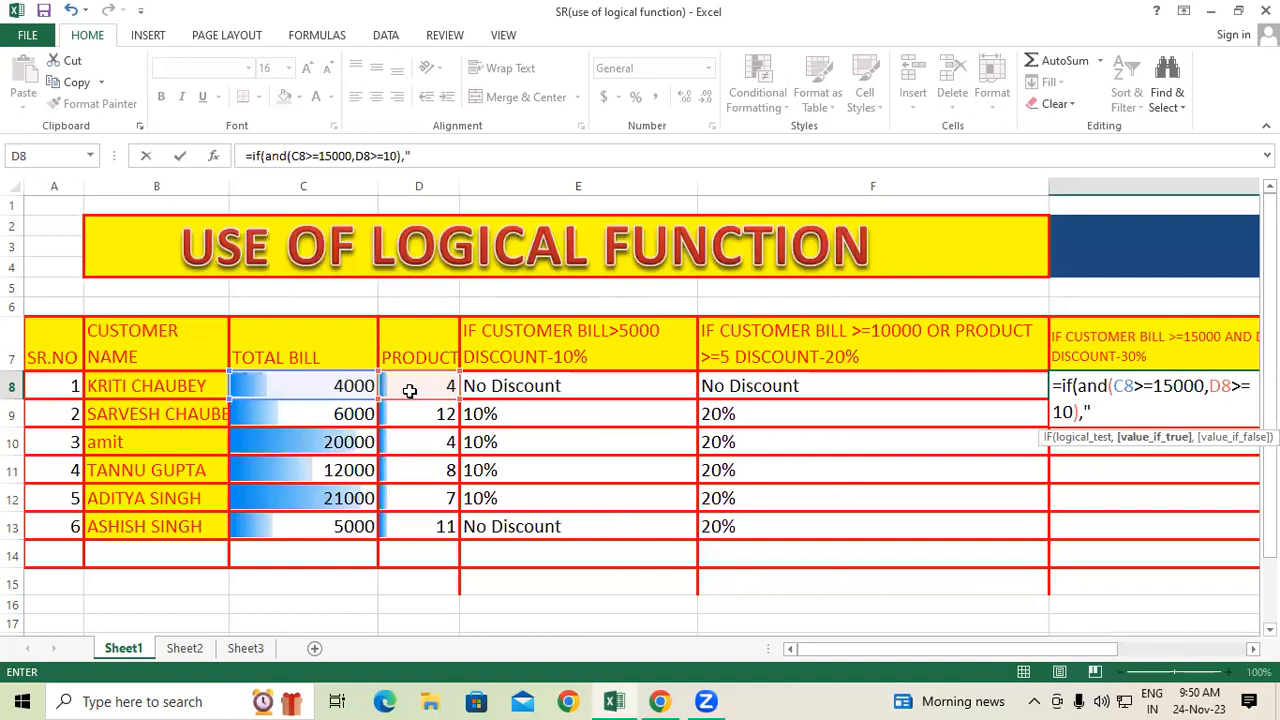
text(30%",)
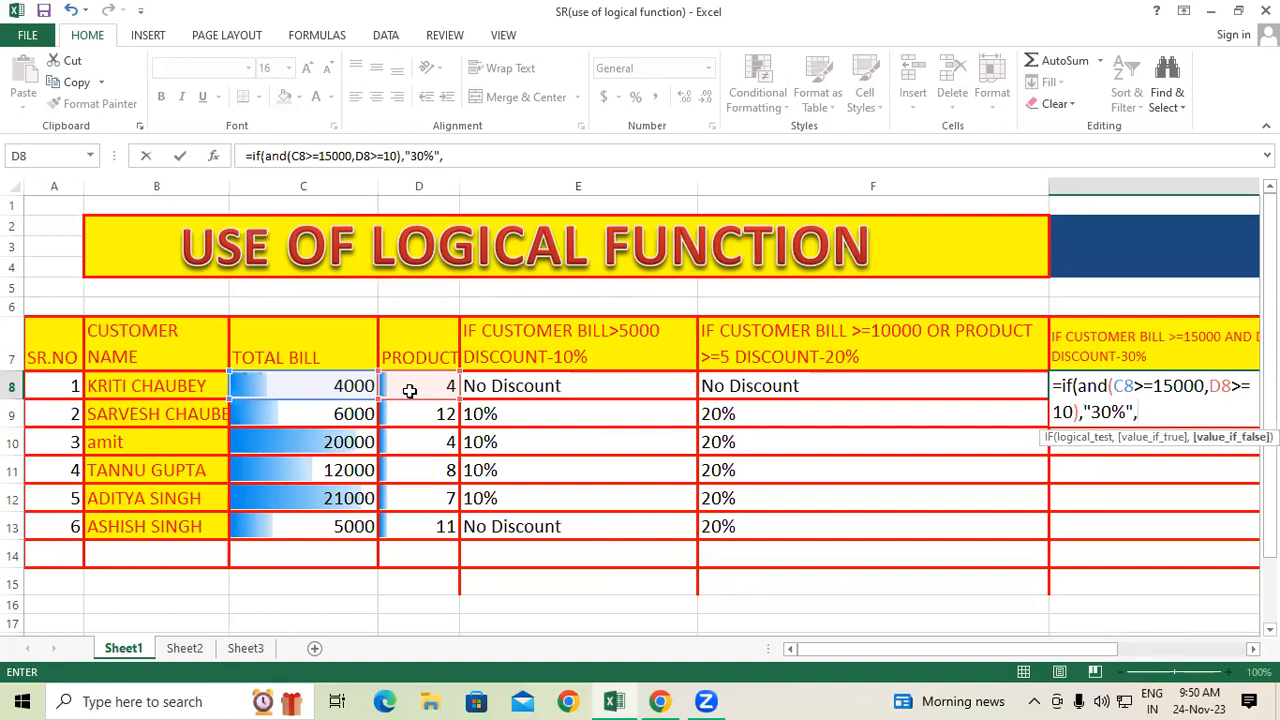
text("No d)
key(BackSpace)
text(Discou)
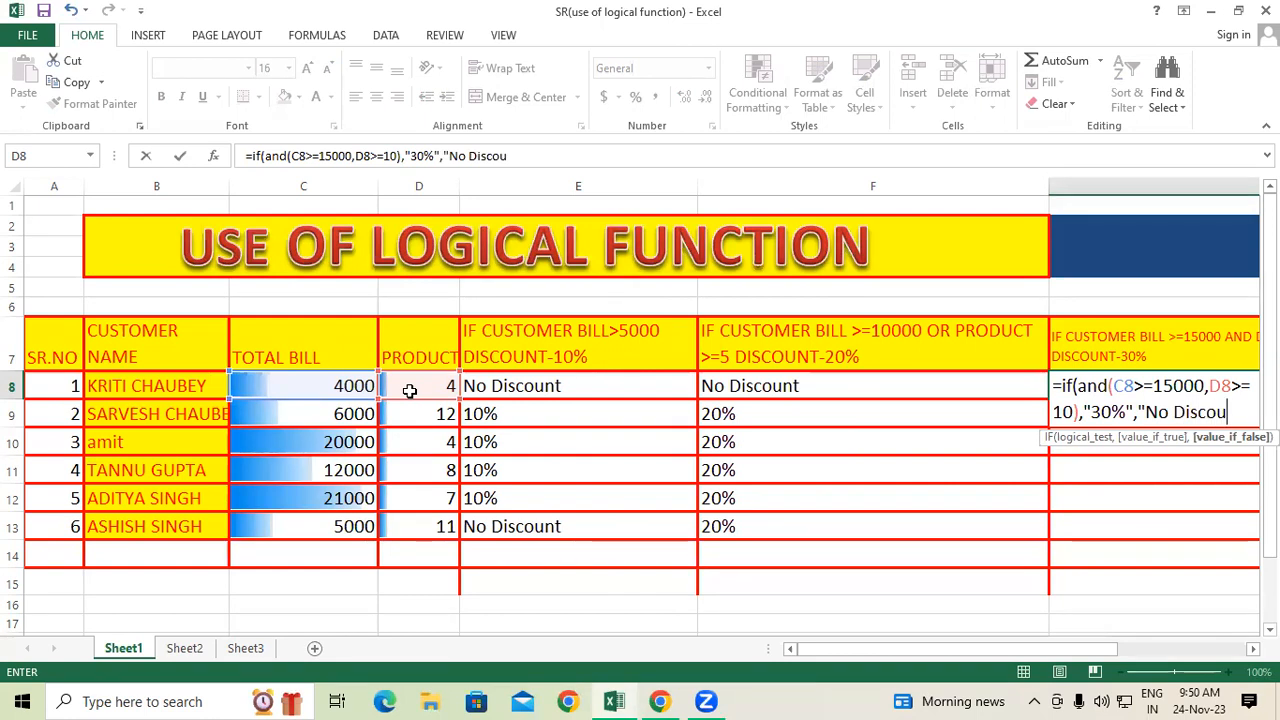
text(nt")
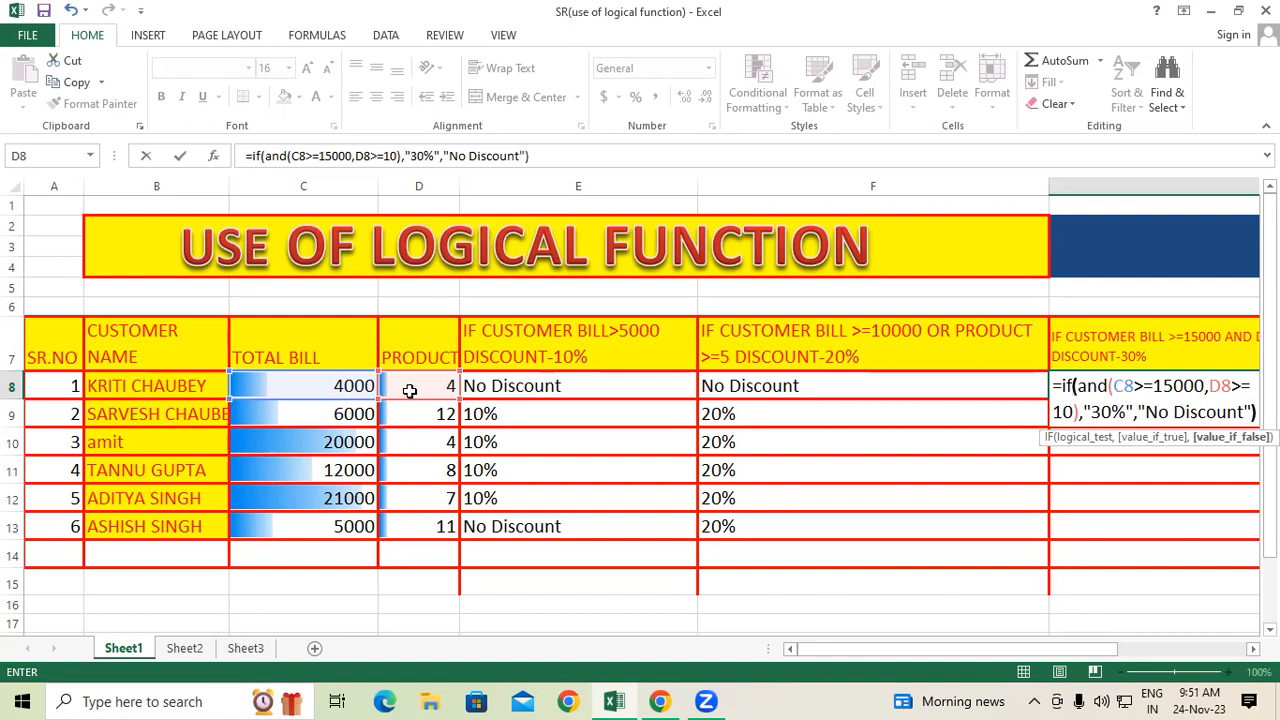
text())
key(Return)
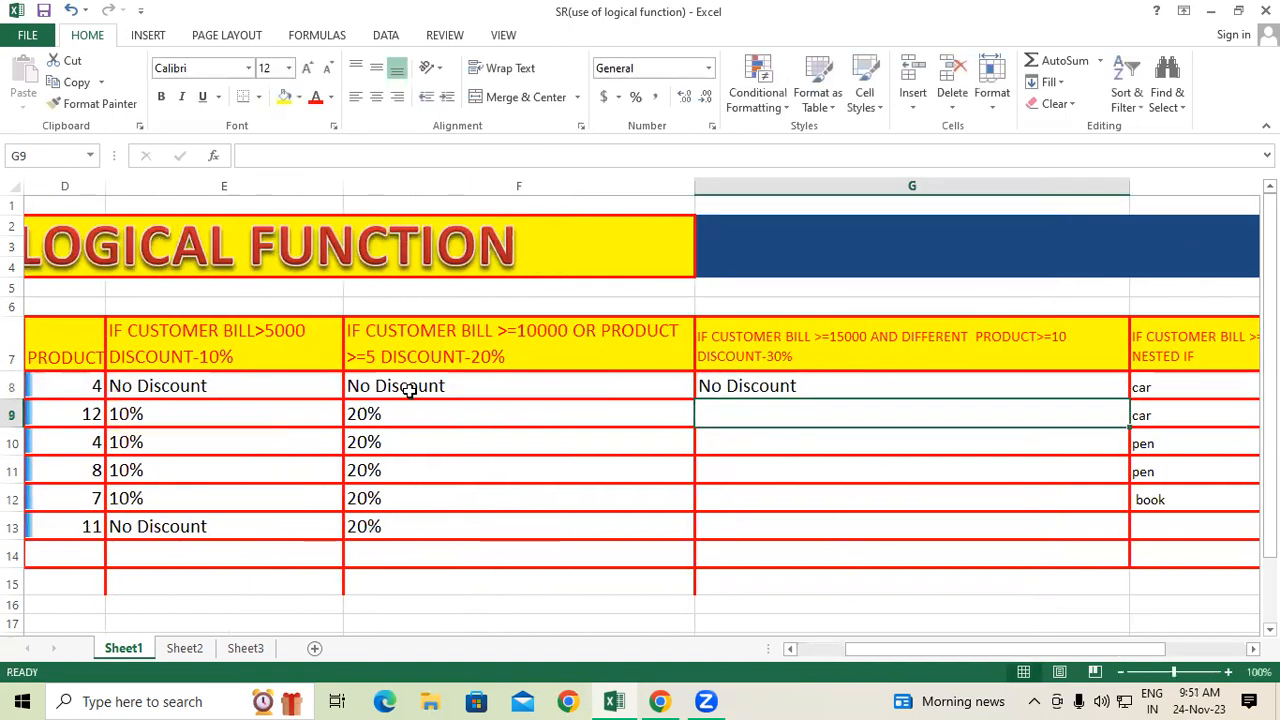
Narrow columns F and G so the discount columns fit on screen beside the customer data
click(823, 386)
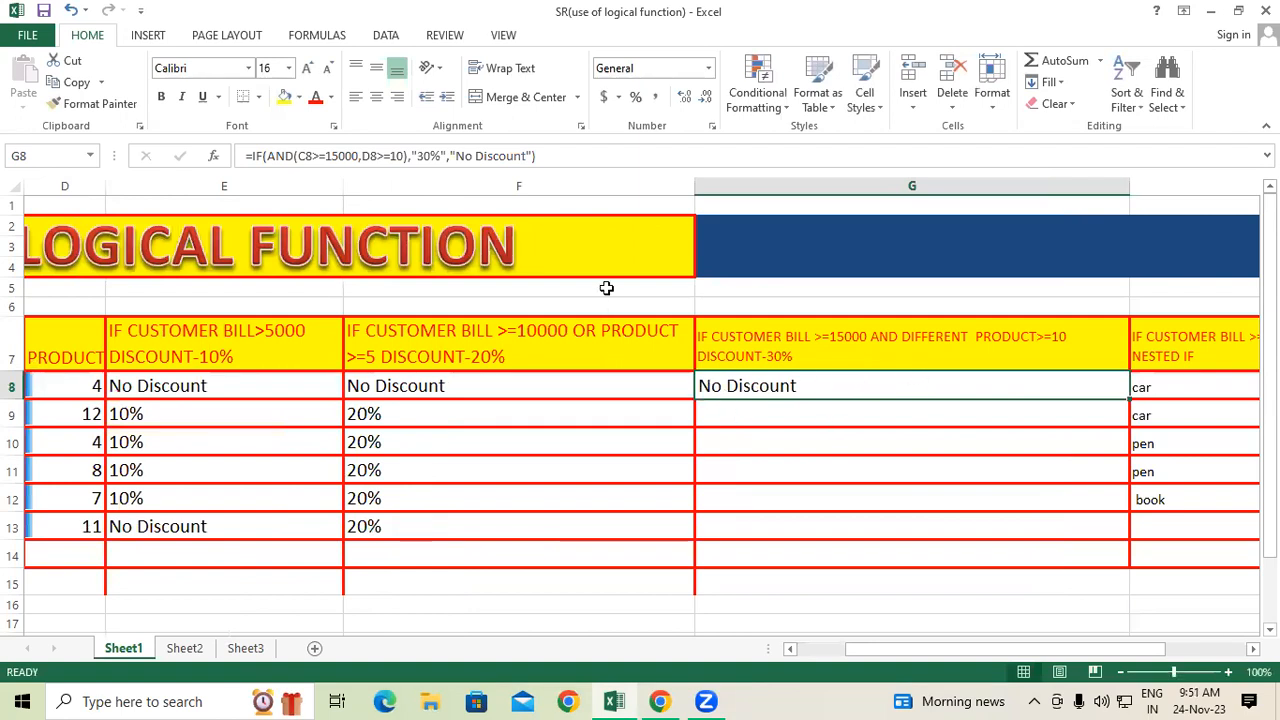
drag(689, 193, 519, 195)
drag(909, 651, 861, 652)
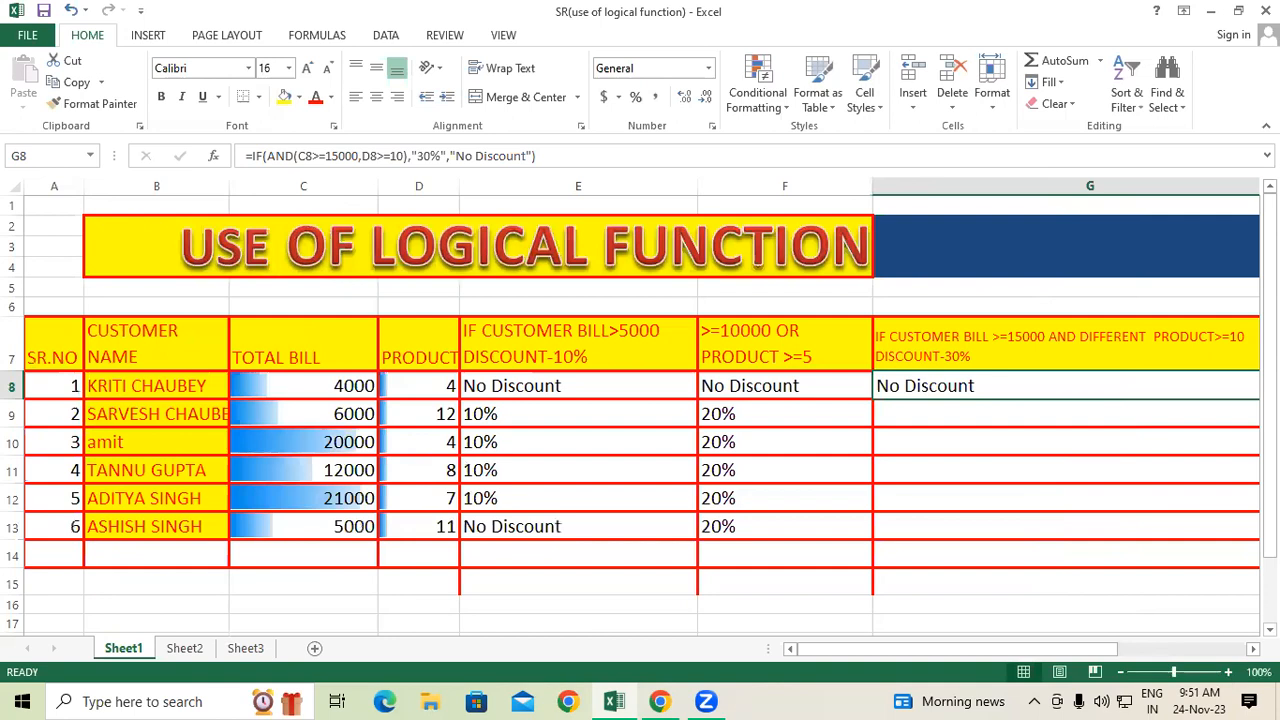
click(1253, 649)
drag(1248, 188, 1077, 198)
click(968, 435)
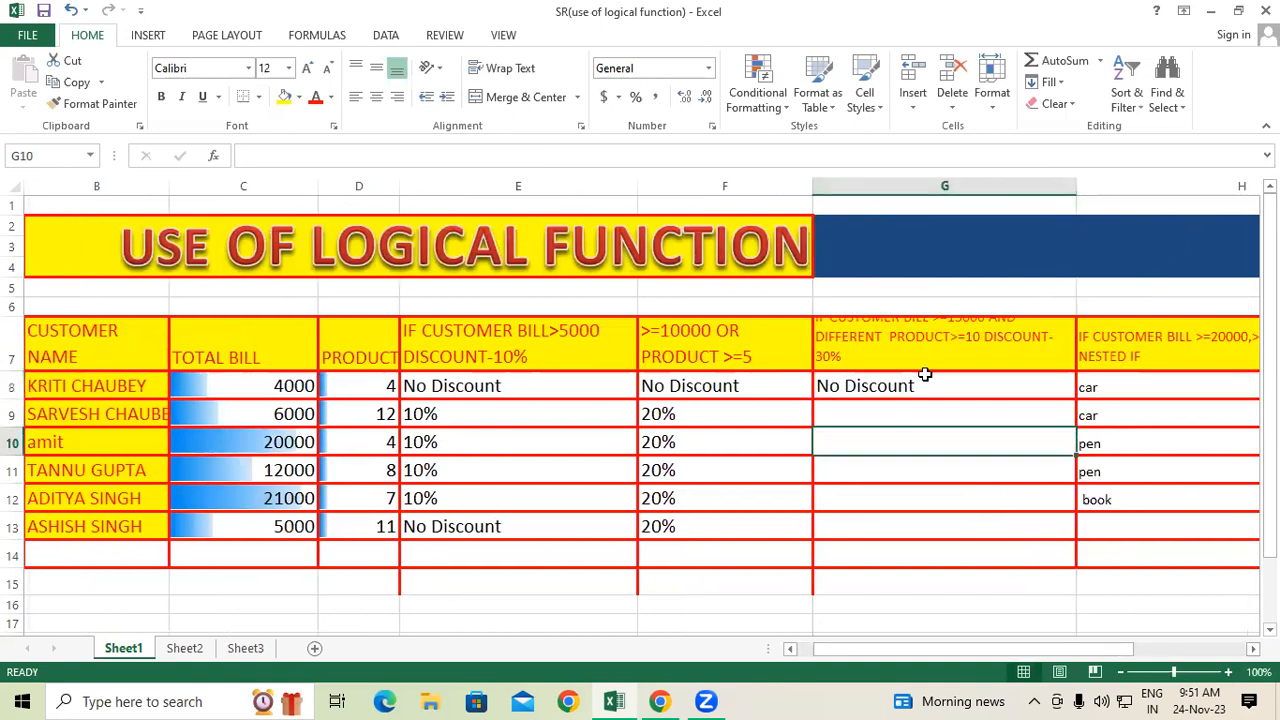
Check the first customer's bill and product count, and fill the G8 formula down to G13
click(237, 372)
click(258, 388)
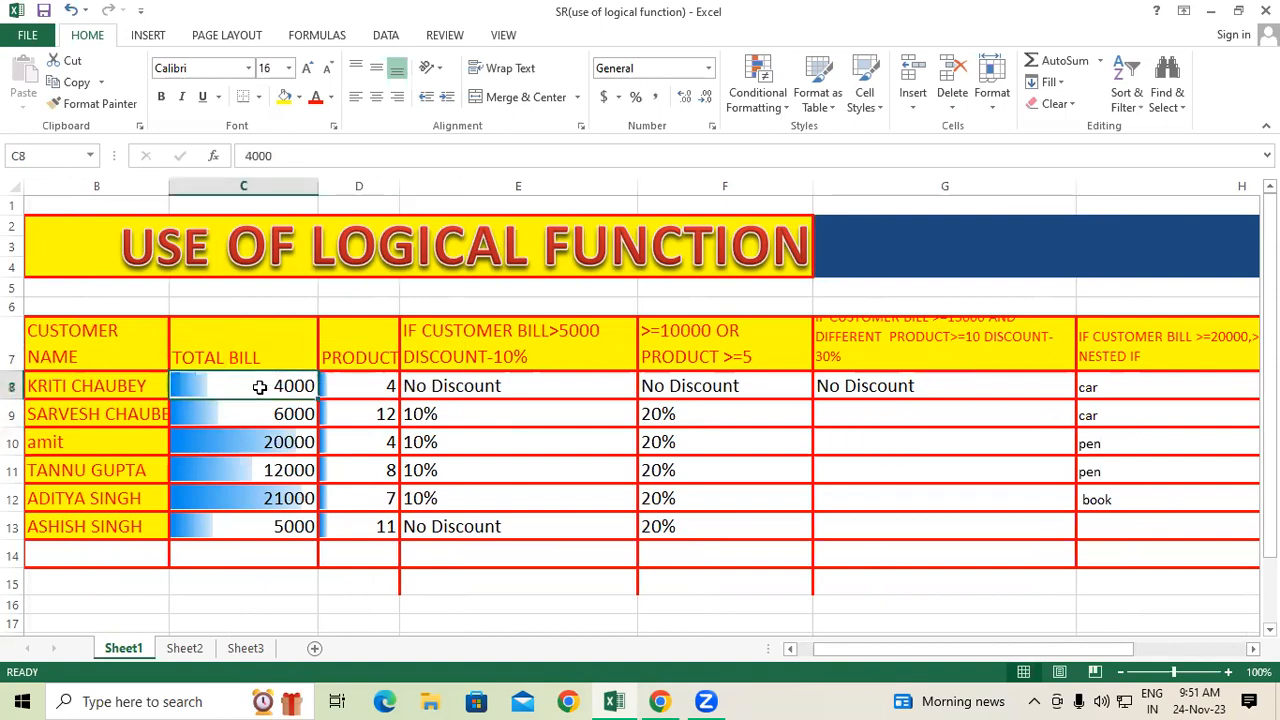
click(373, 389)
click(890, 387)
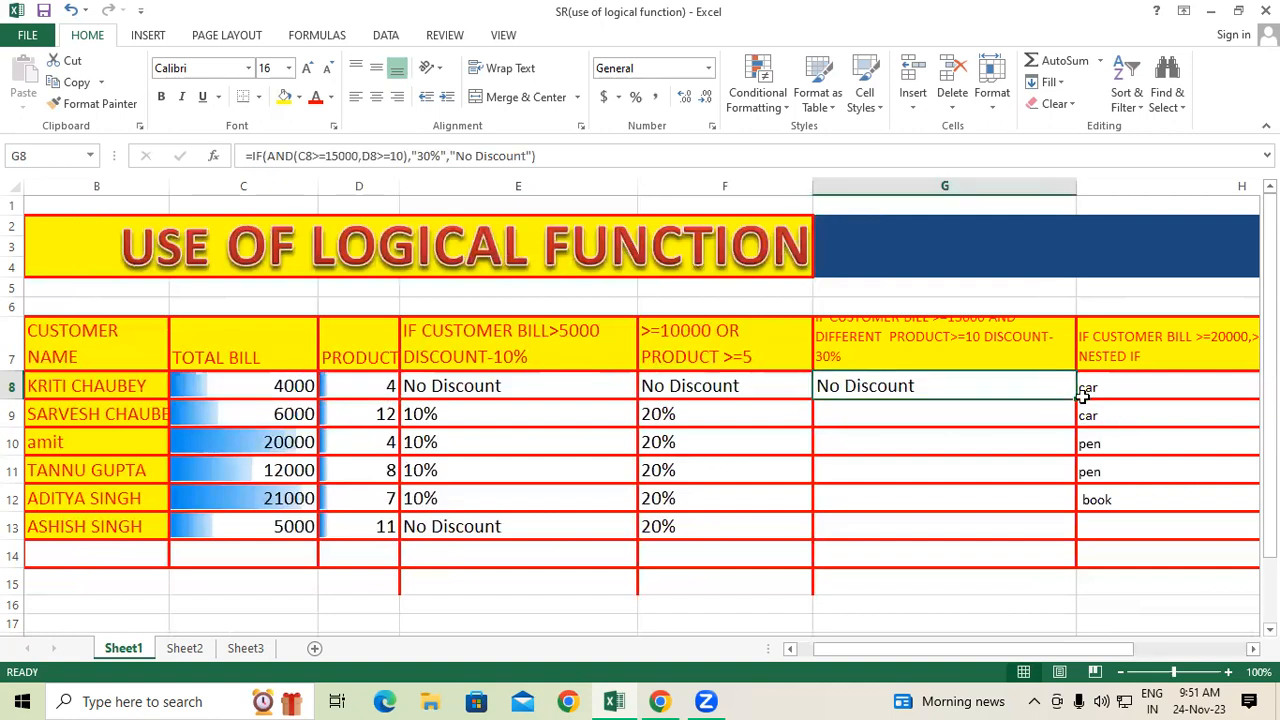
drag(1078, 397, 1085, 537)
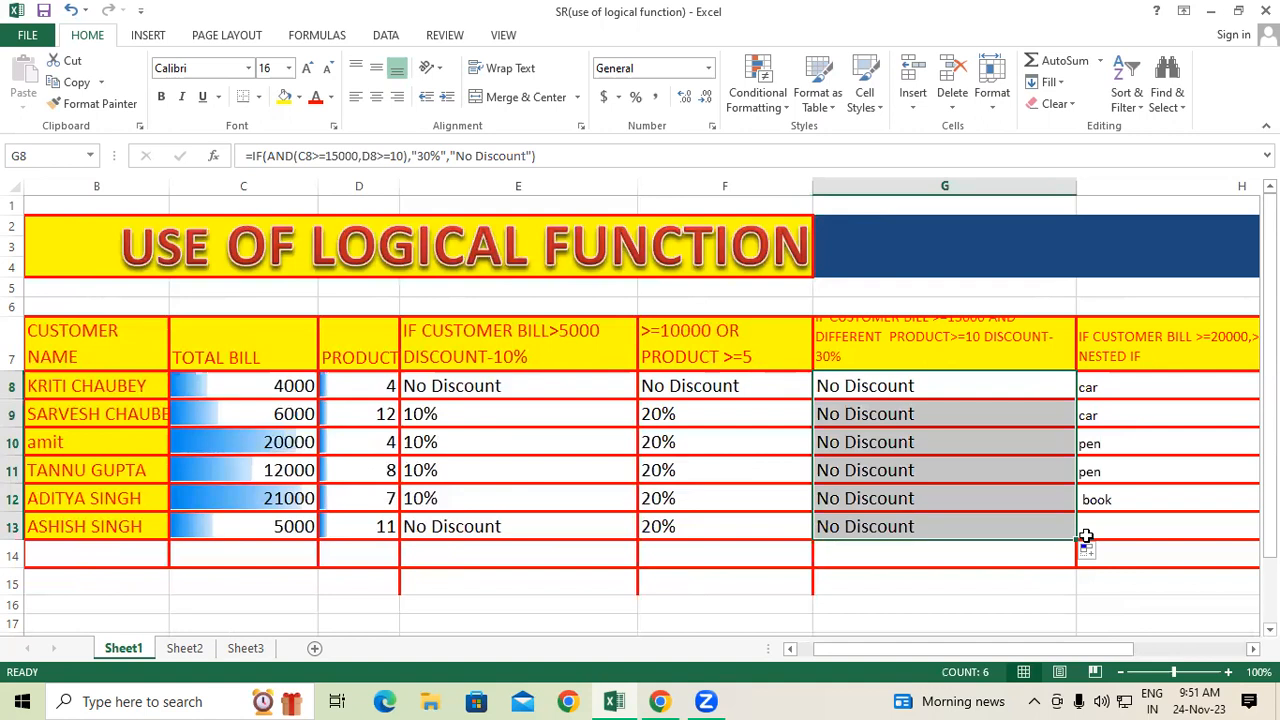
Set the first customer's total bill in C8 to 16000 and product count in D8 to 10
click(294, 386)
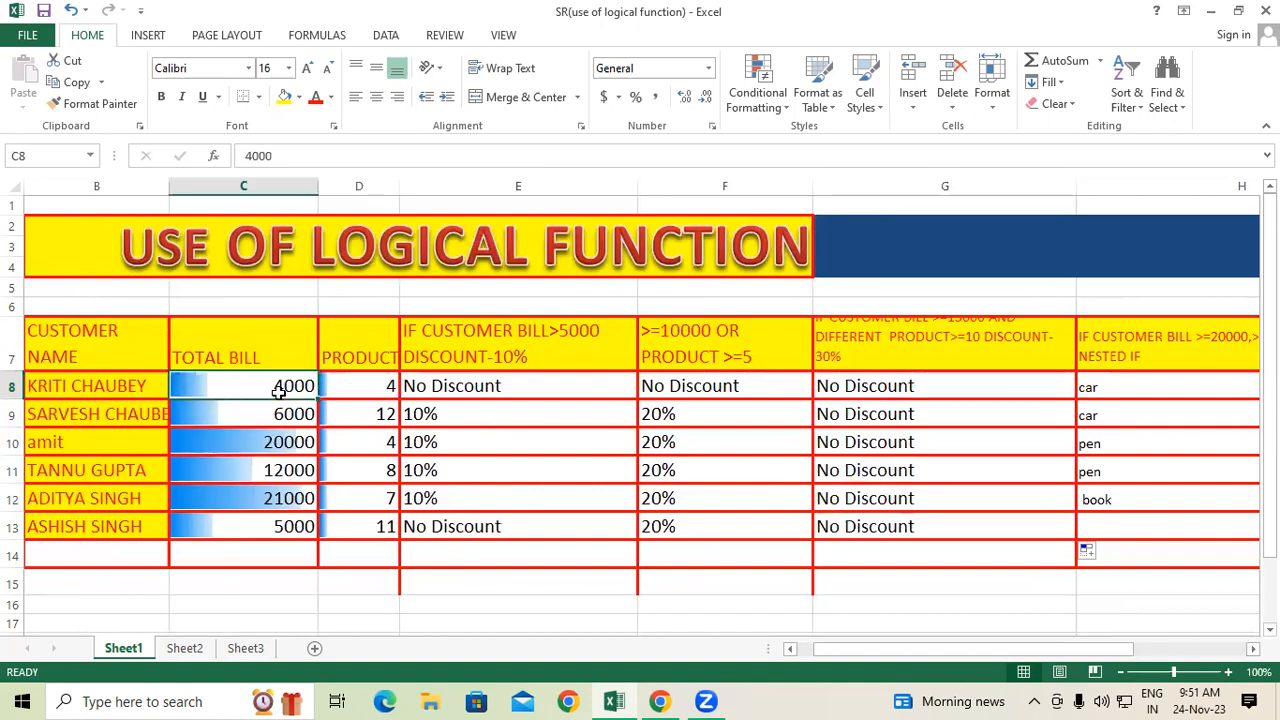
text(16000)
key(Return)
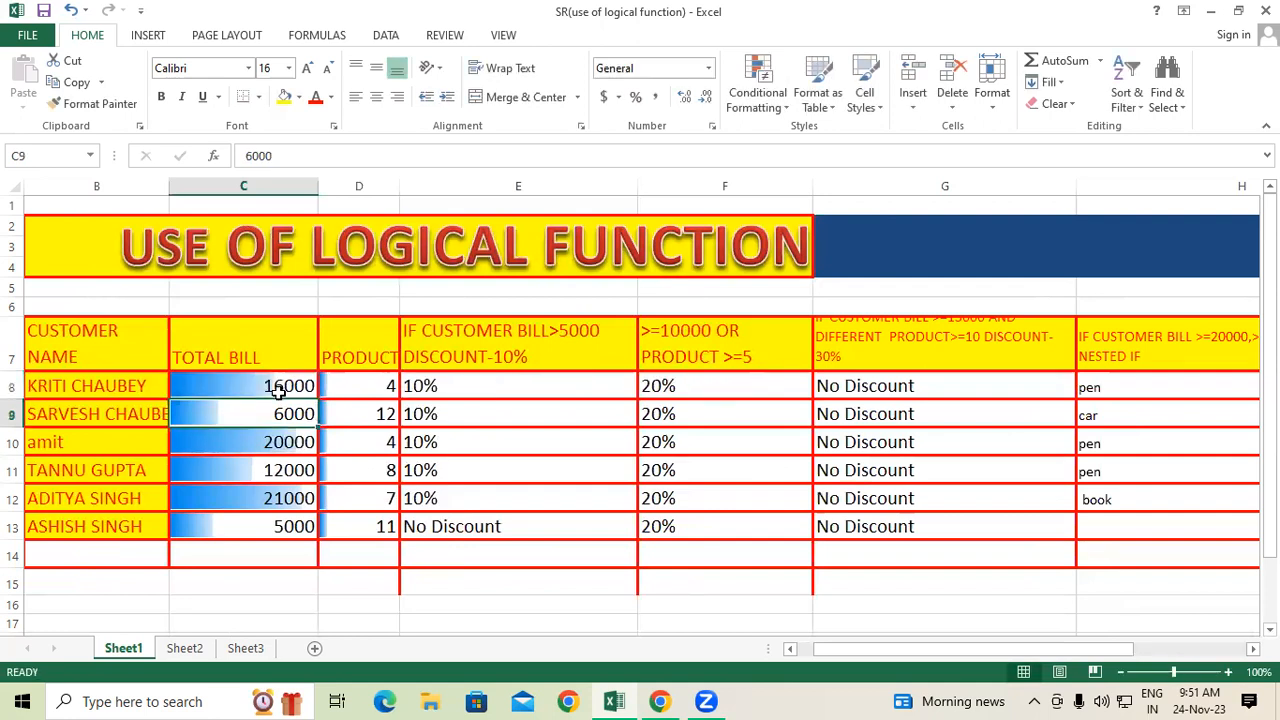
click(373, 383)
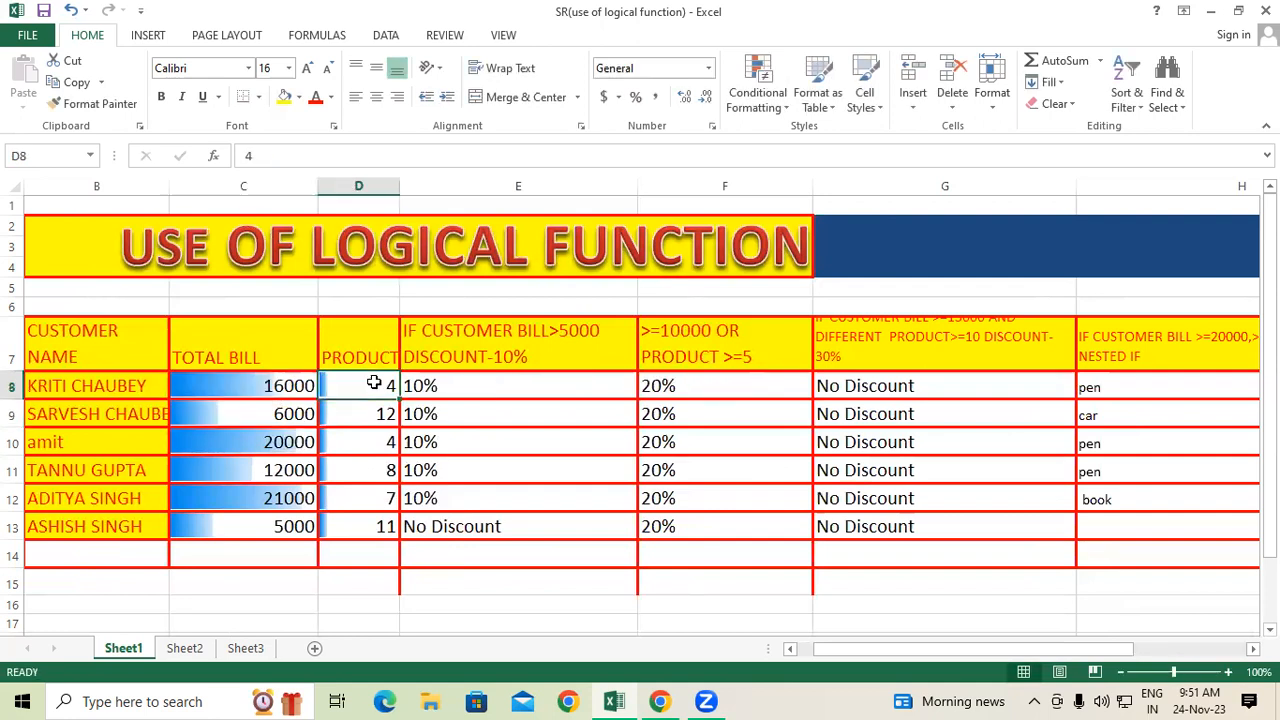
text(10)
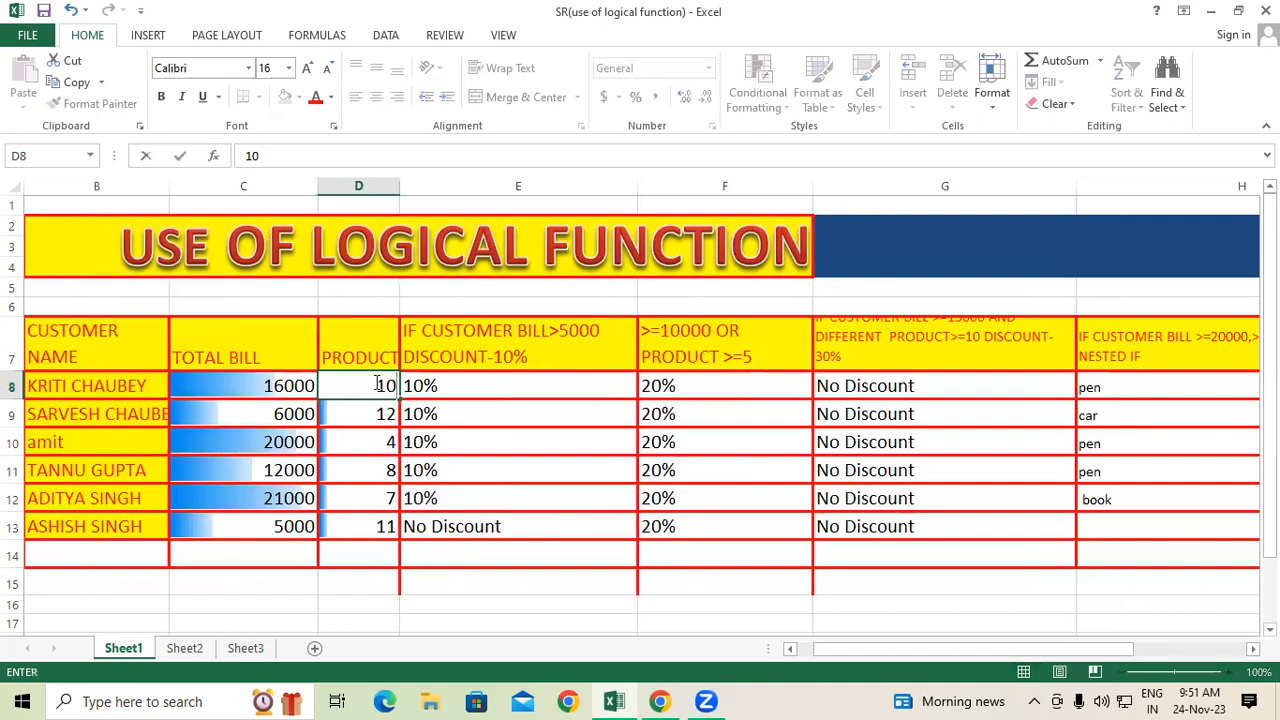
key(Return)
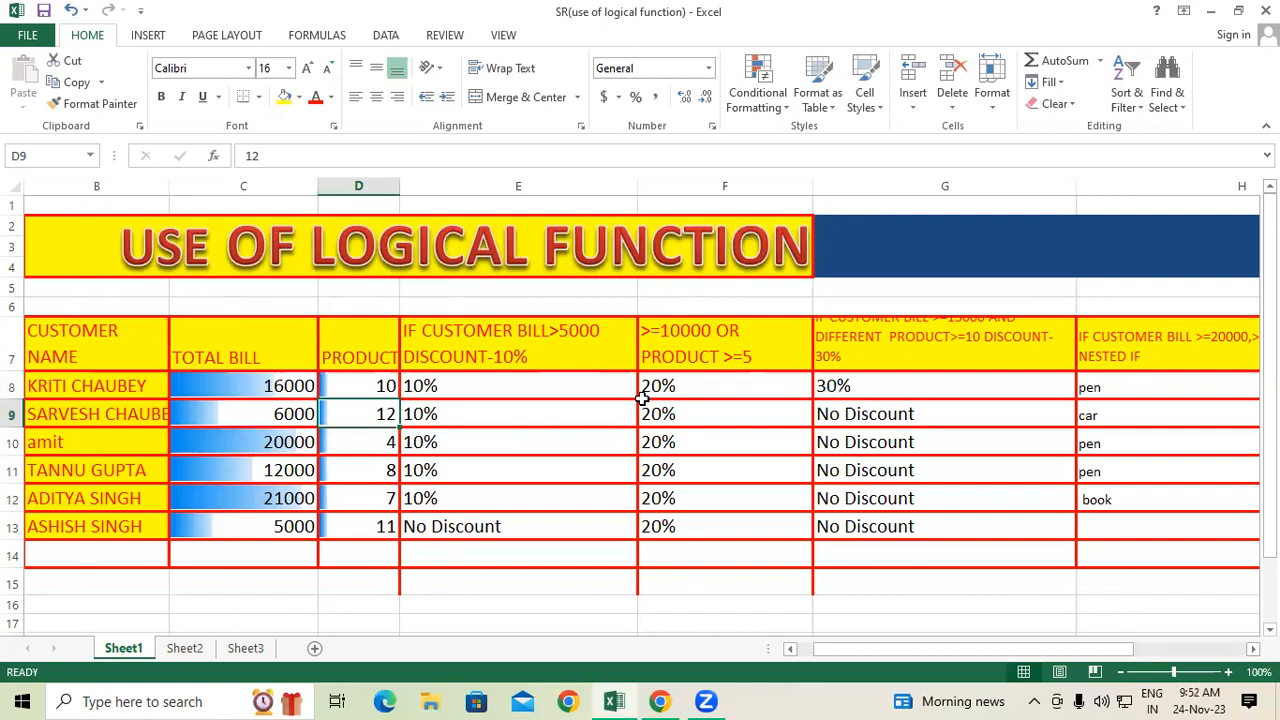
Set the second customer's total bill in C9 to 20000
click(275, 419)
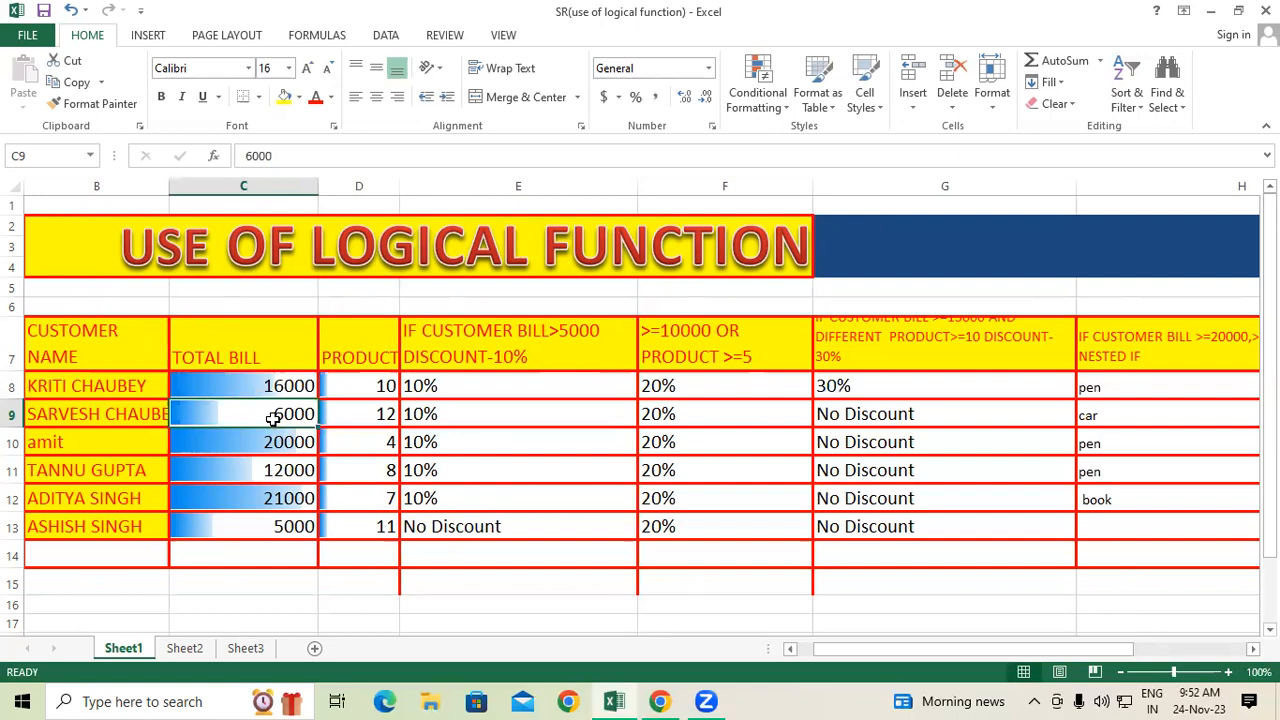
click(370, 412)
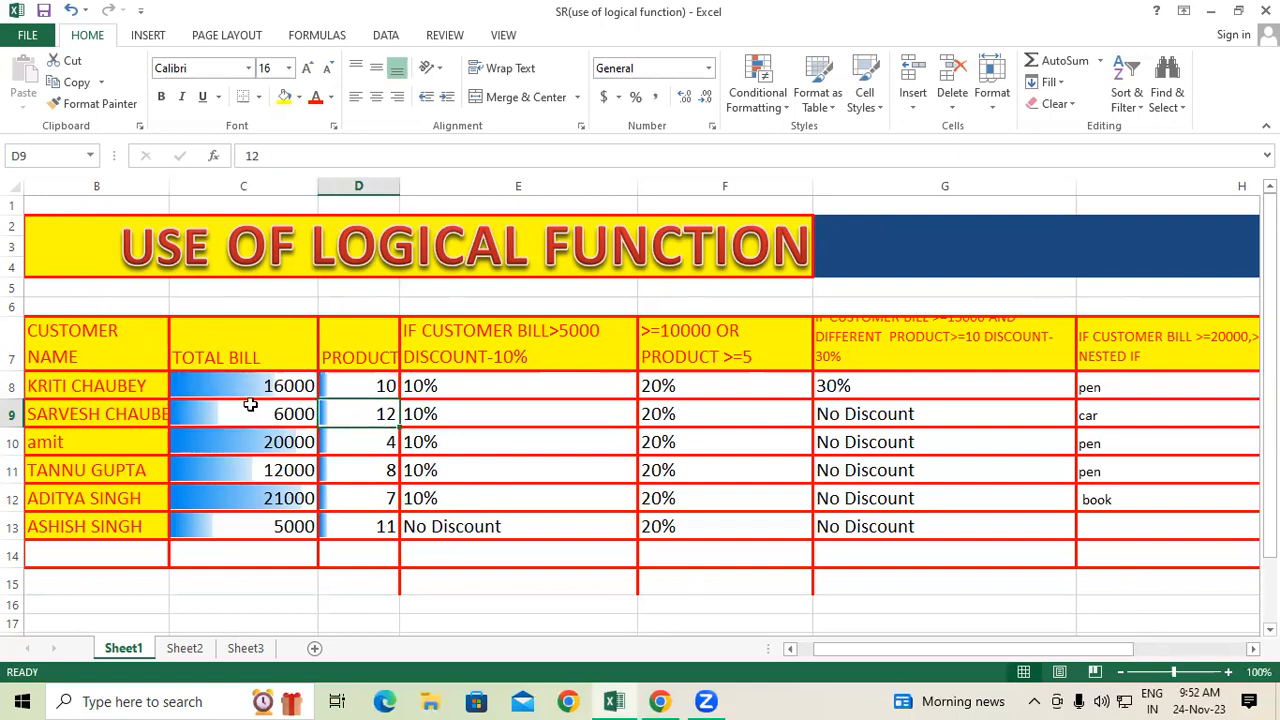
click(294, 413)
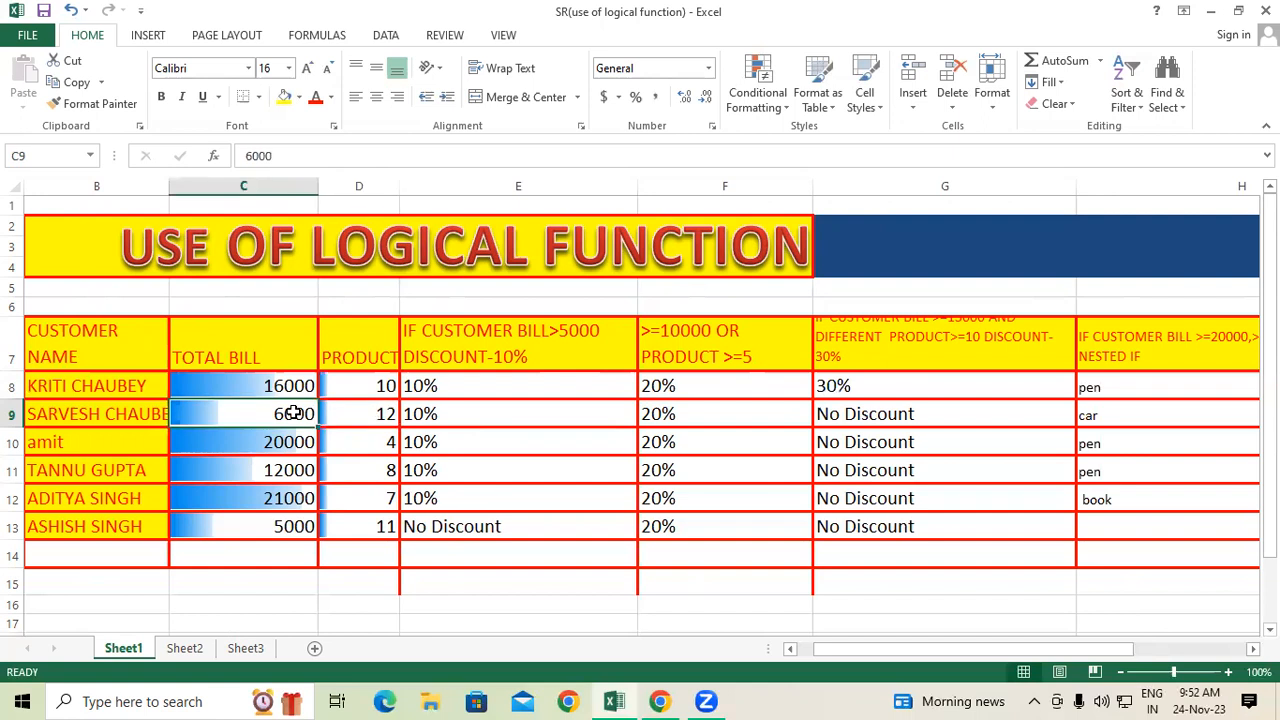
text(20000)
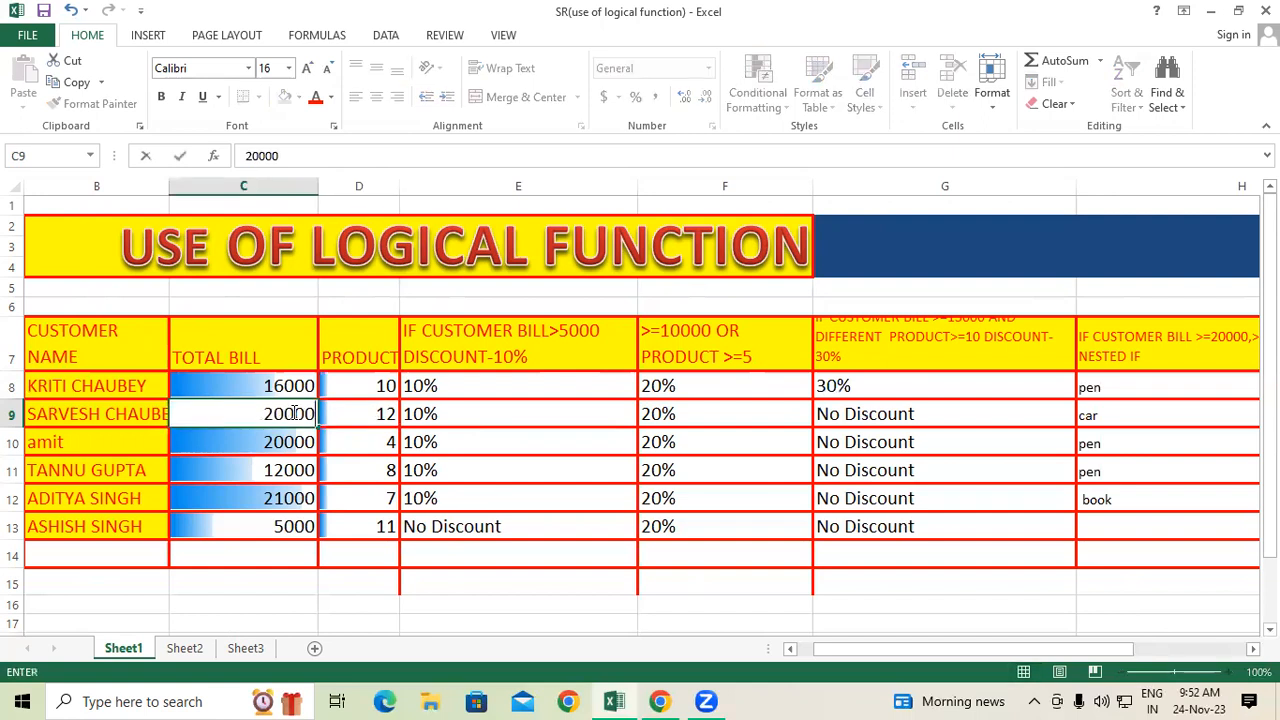
key(ctrl+Return)
key(Return)
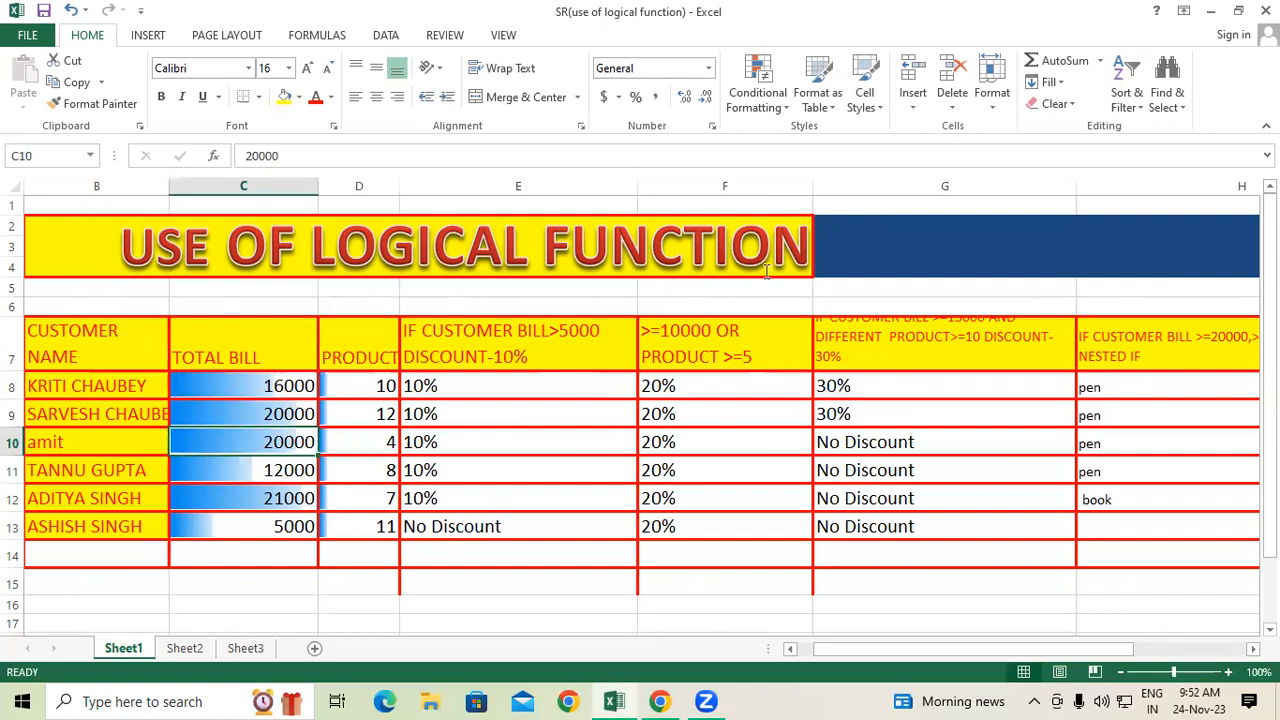
Open the IF and AND formula in G8 for editing to review its arguments
double_click(896, 392)
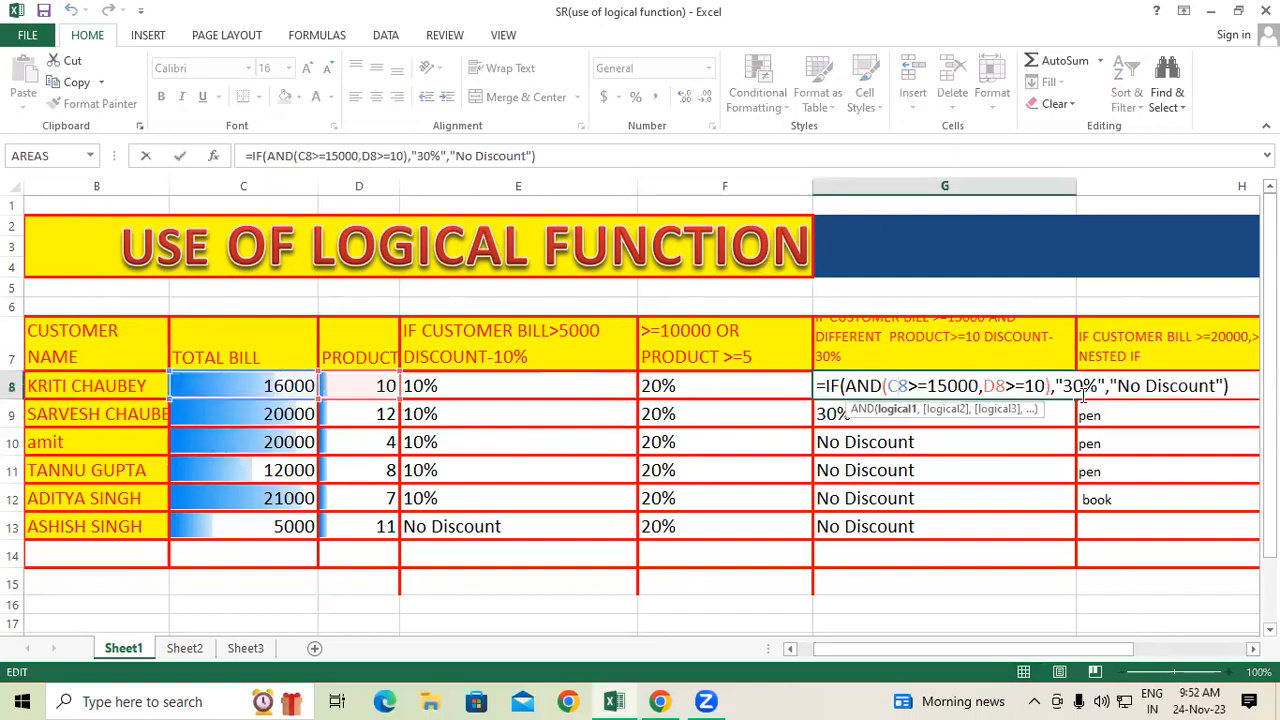